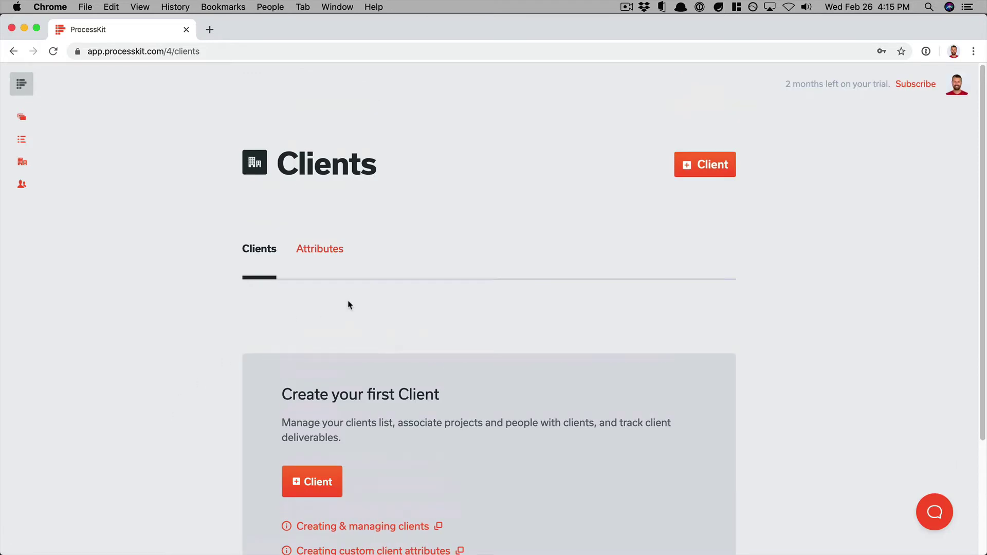
# Step: Create a client attribute labelled Website with the Text type
pyautogui.click(330, 250)
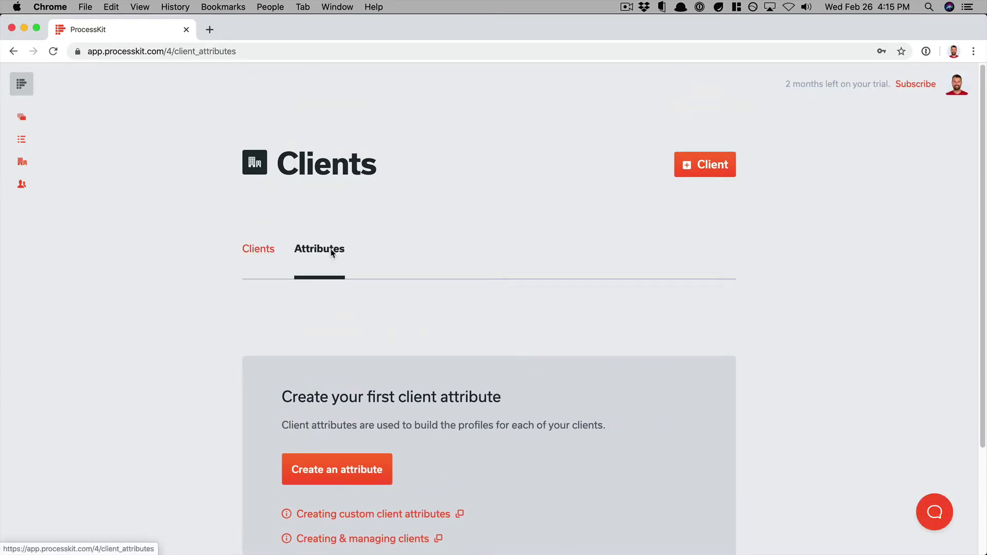
pyautogui.scroll(-3, 437, 322)
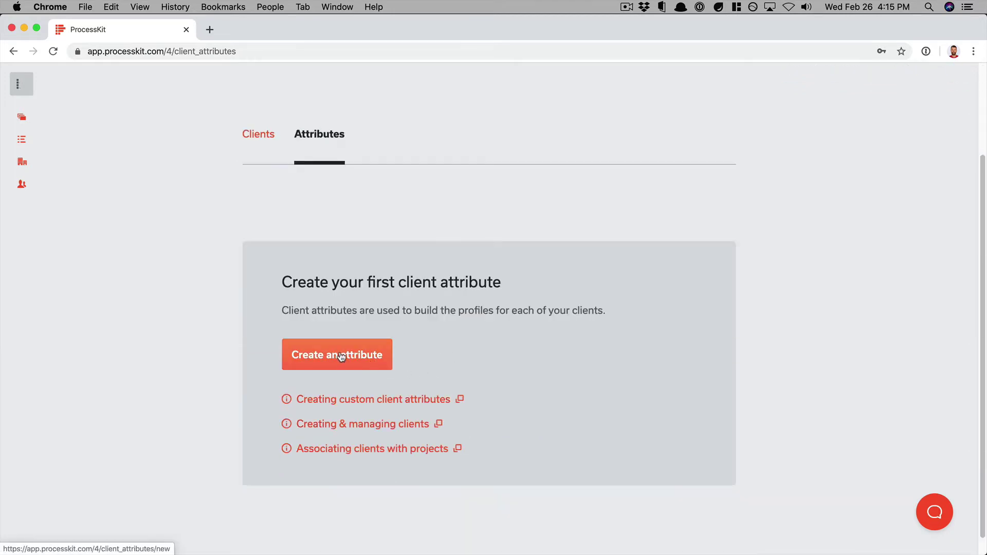
pyautogui.click(342, 355)
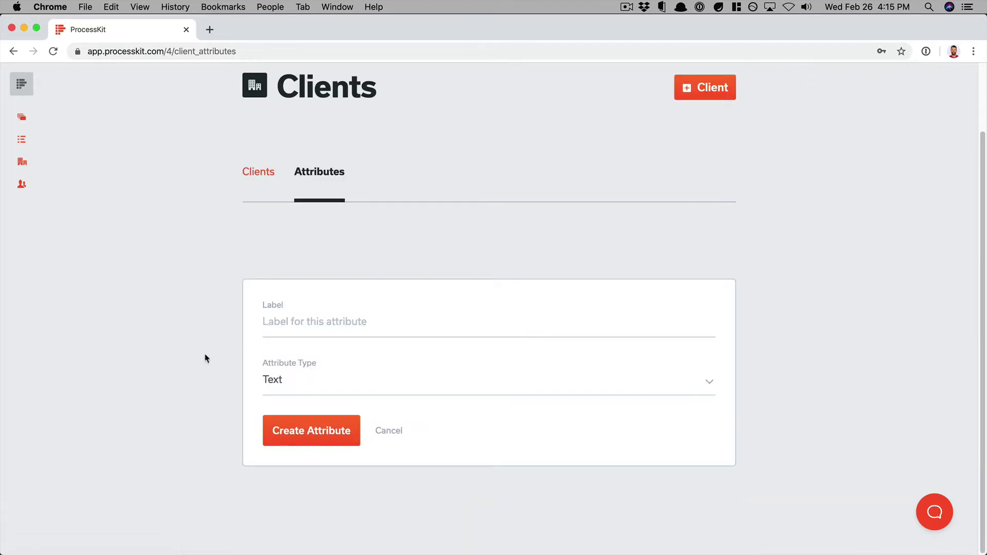
pyautogui.scroll(1, 205, 359)
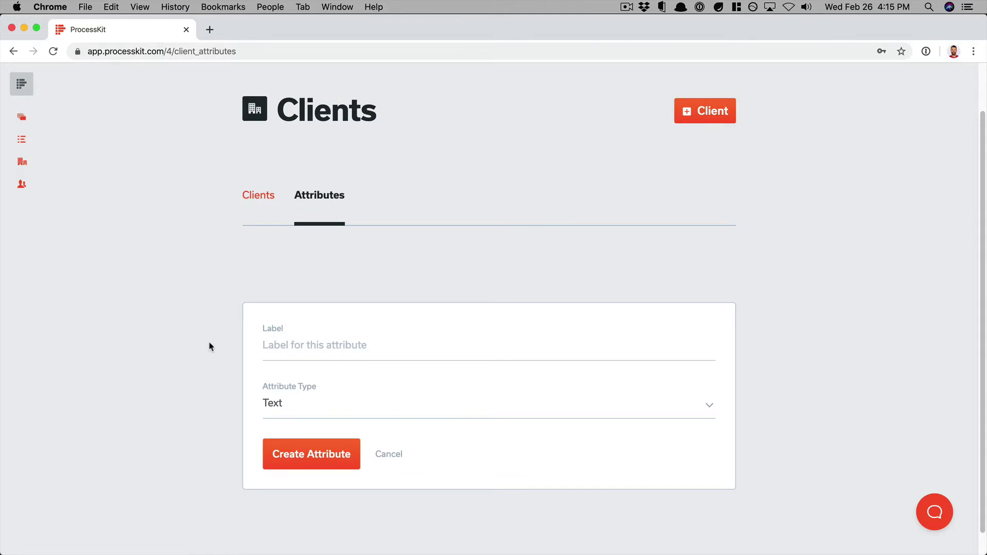
pyautogui.click(335, 346)
pyautogui.write('Website')
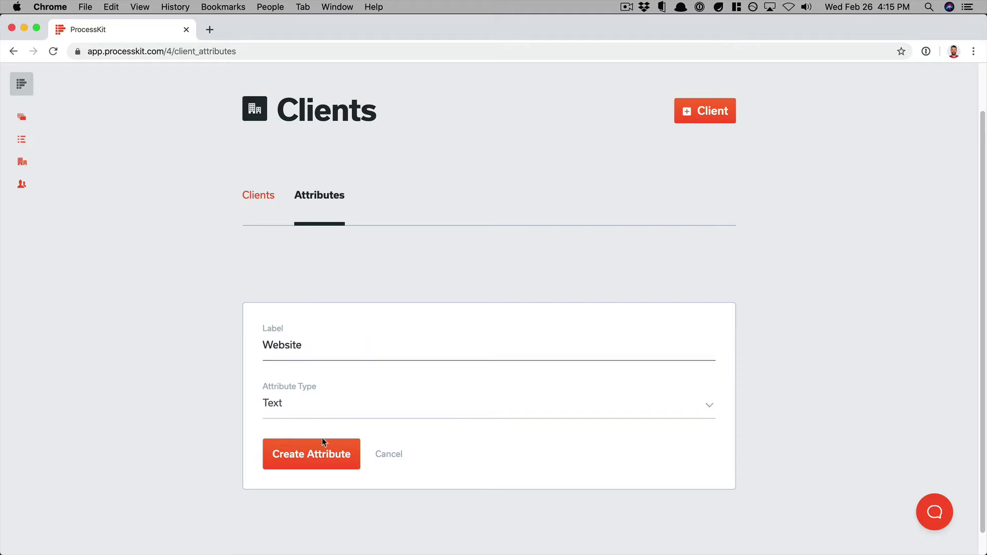
pyautogui.click(326, 459)
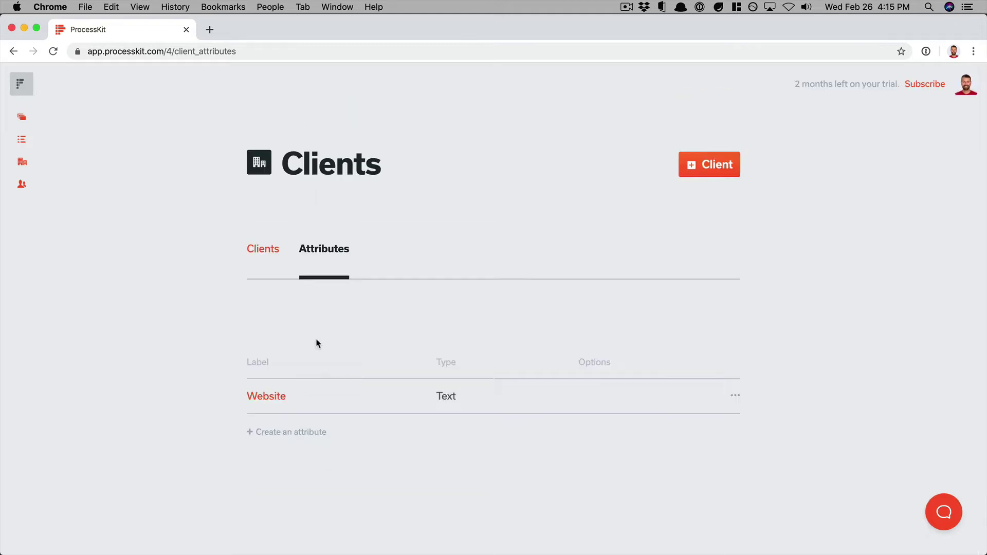
# Step: Create another client attribute labelled Notes with the Rich text type
pyautogui.click(307, 435)
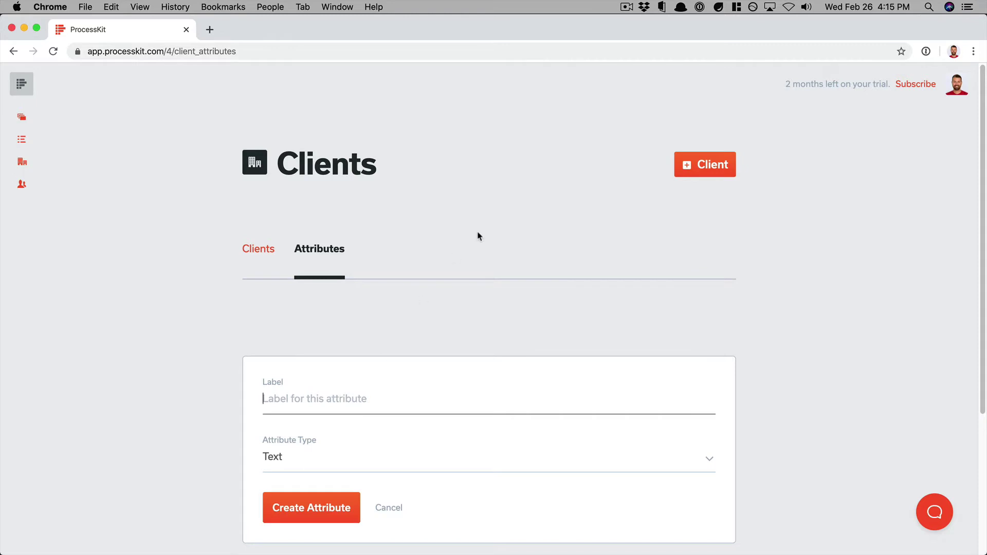
pyautogui.write('Not')
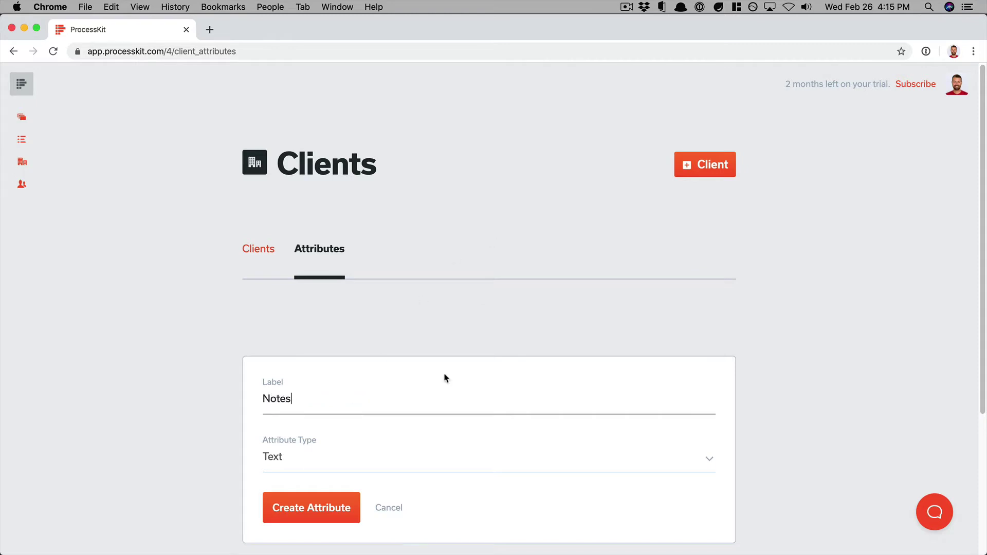
pyautogui.write('es')
pyautogui.click(379, 466)
pyautogui.click(386, 468)
pyautogui.scroll(-1, 503, 372)
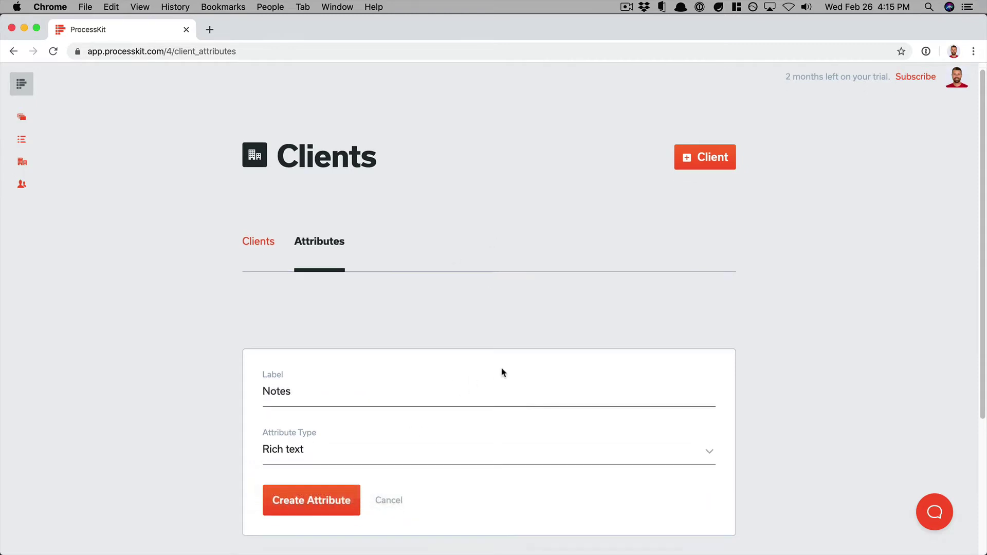
pyautogui.scroll(-3, 503, 372)
pyautogui.click(317, 374)
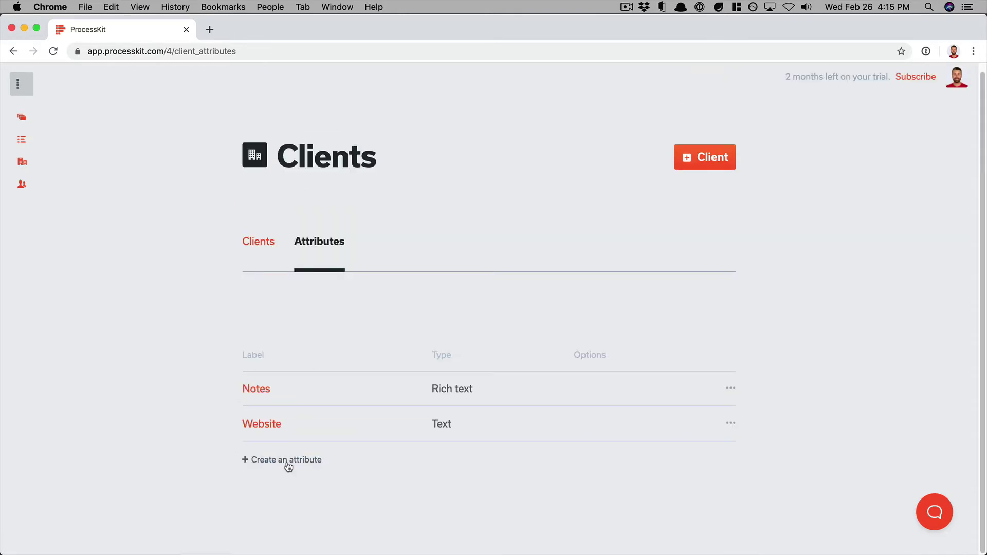
# Step: Start a new client attribute labelled Service package with the Radio options type
pyautogui.click(306, 467)
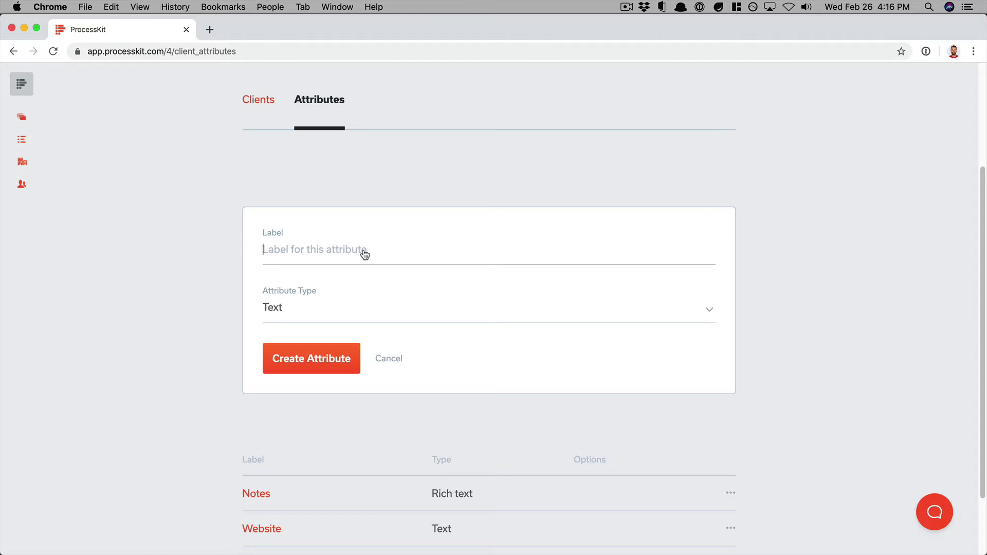
pyautogui.write('Serv')
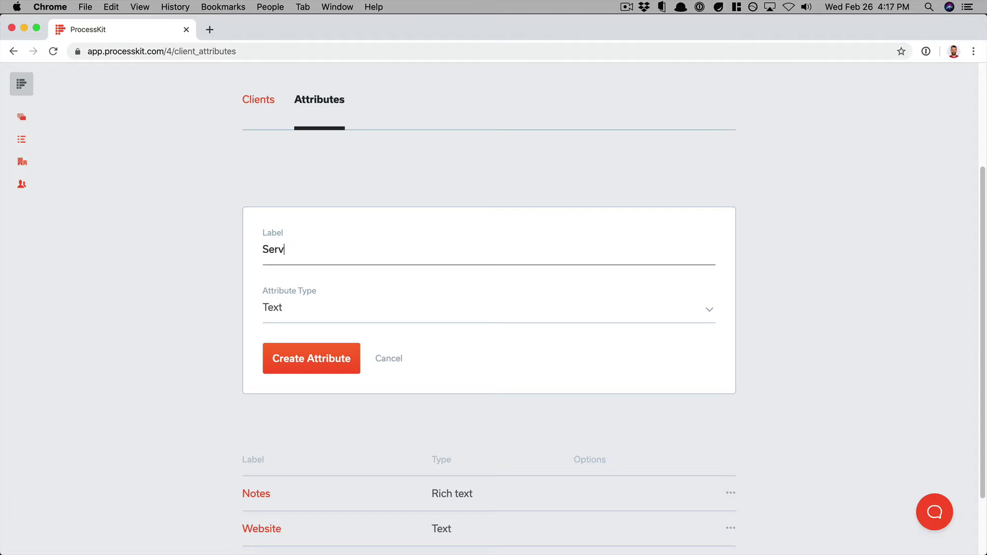
pyautogui.write('ice package')
pyautogui.click(288, 308)
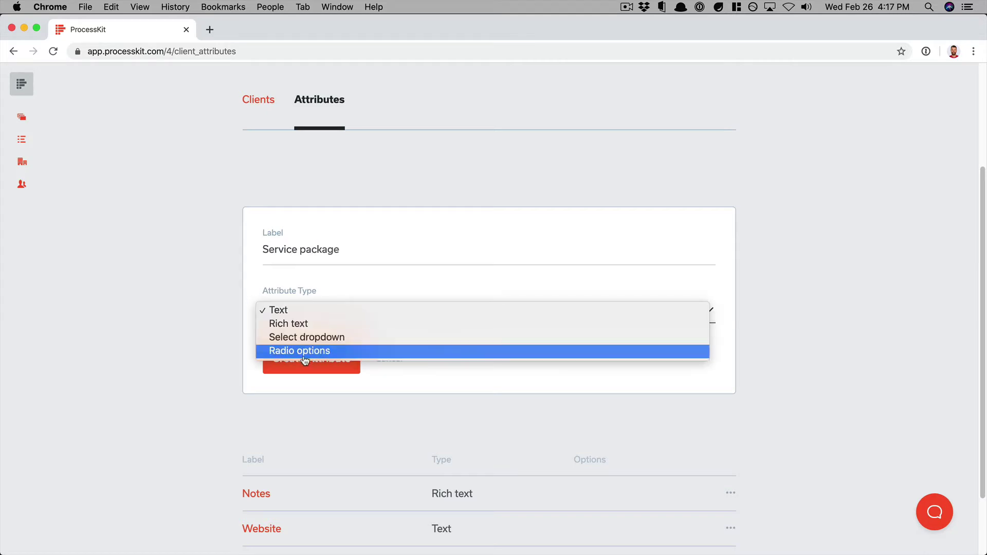
pyautogui.click(289, 354)
# Step: Give the Service package attribute the options Bronze, Silver and Gold with Silver checked as default, and create it
pyautogui.write('Br')
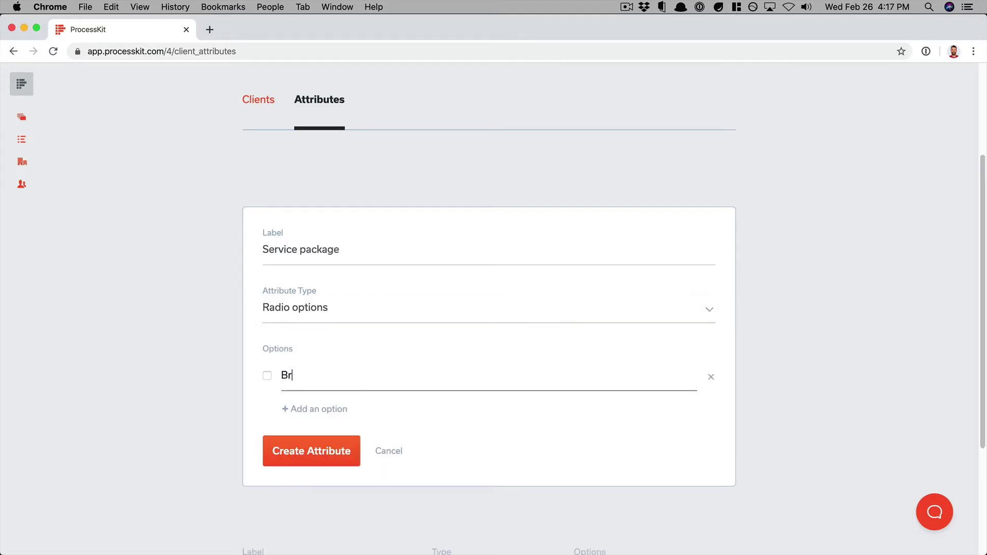
pyautogui.write('onze')
pyautogui.click(322, 410)
pyautogui.write('Silver')
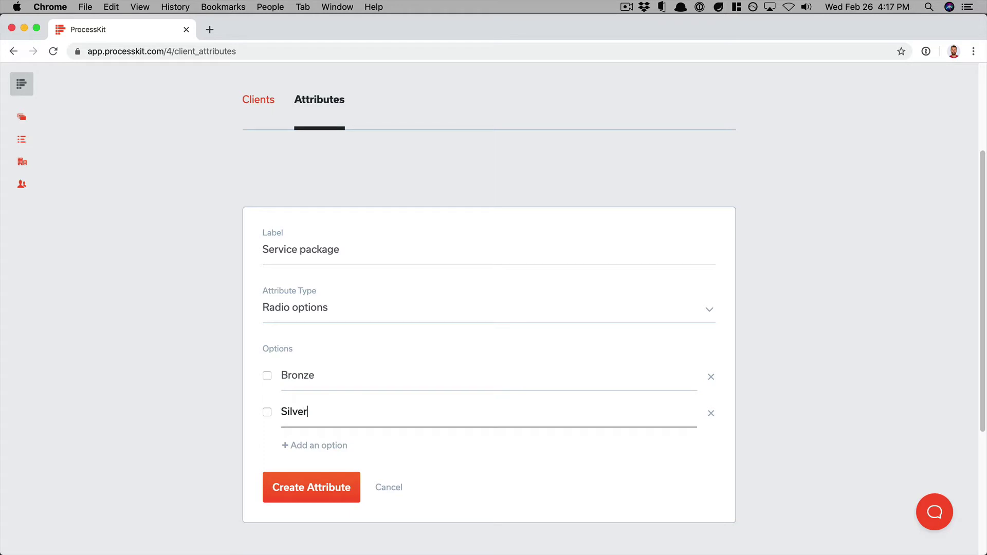
pyautogui.click(319, 445)
pyautogui.write('Gold')
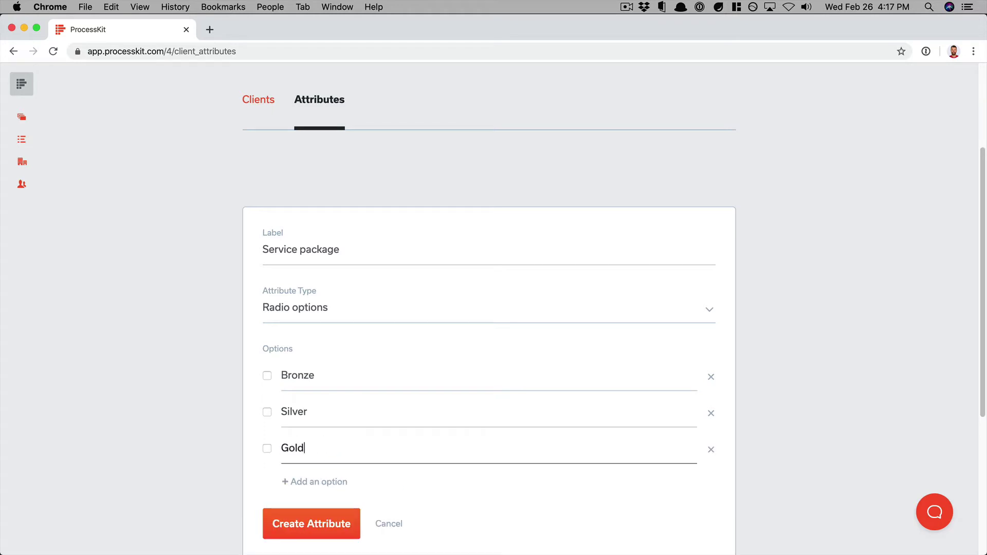
pyautogui.click(267, 413)
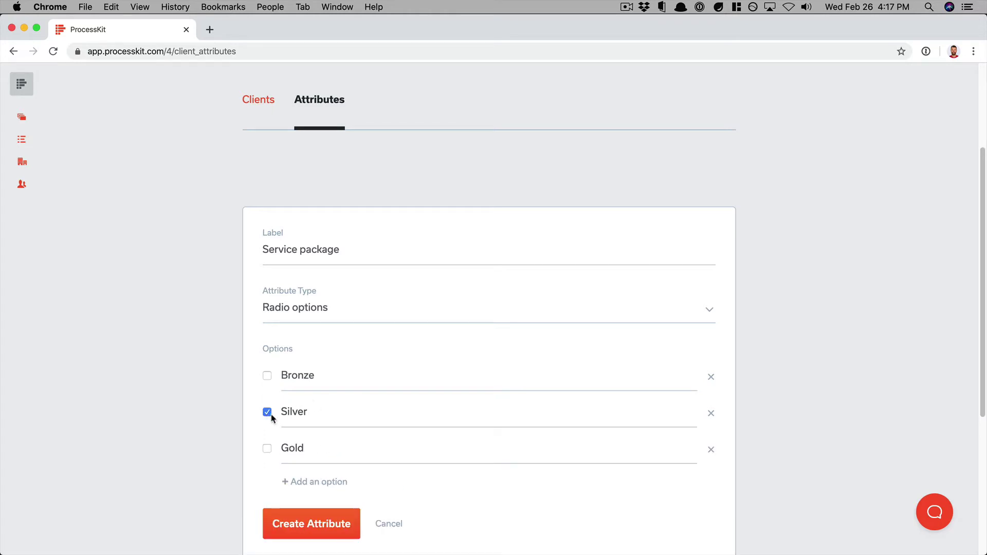
pyautogui.click(335, 526)
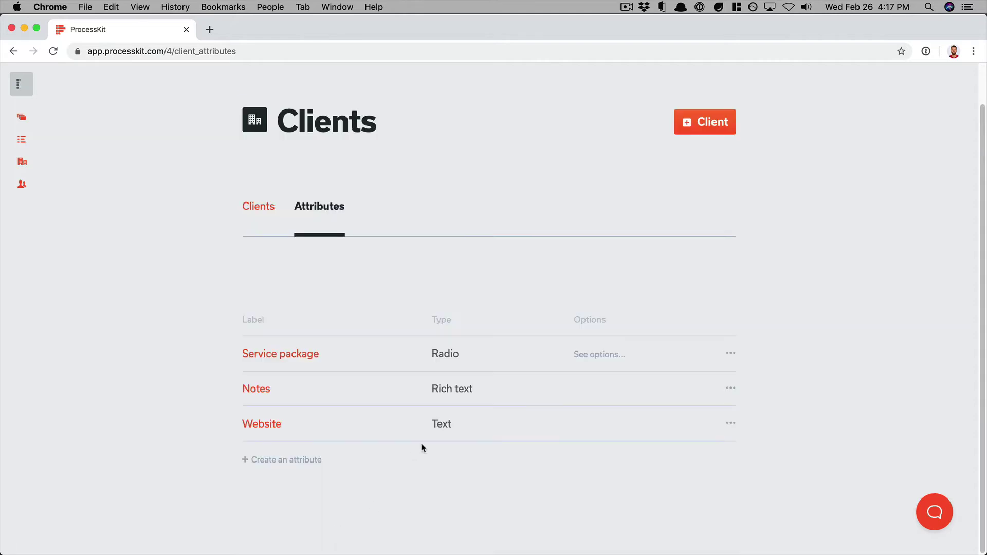
# Step: Start a new client attribute labelled Region with the Select dropdown type
pyautogui.click(307, 459)
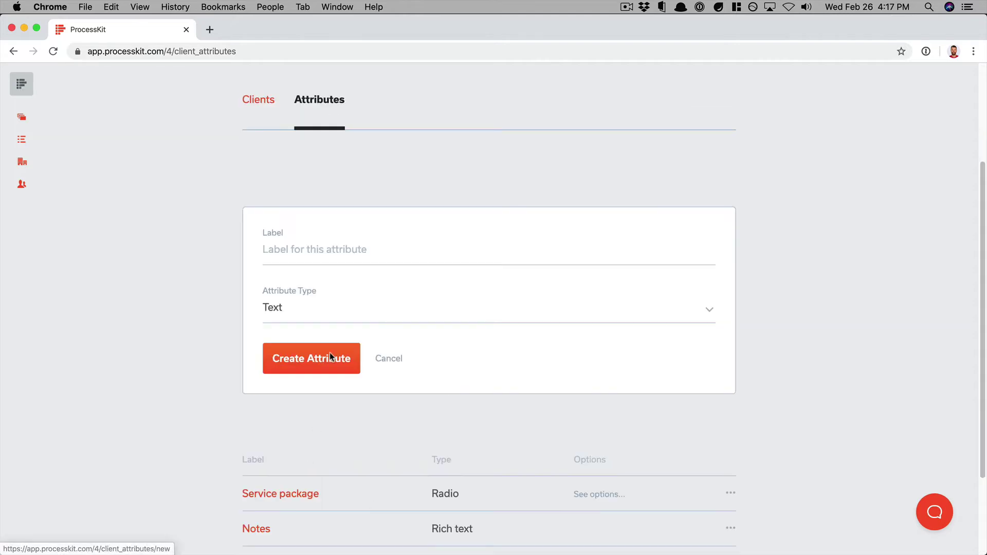
pyautogui.click(358, 252)
pyautogui.write('Region')
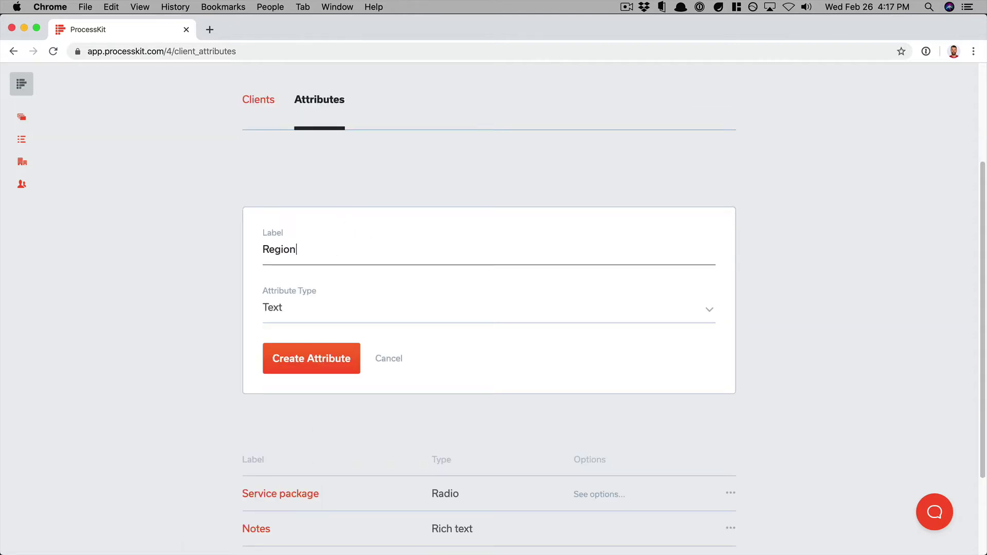
pyautogui.click(327, 315)
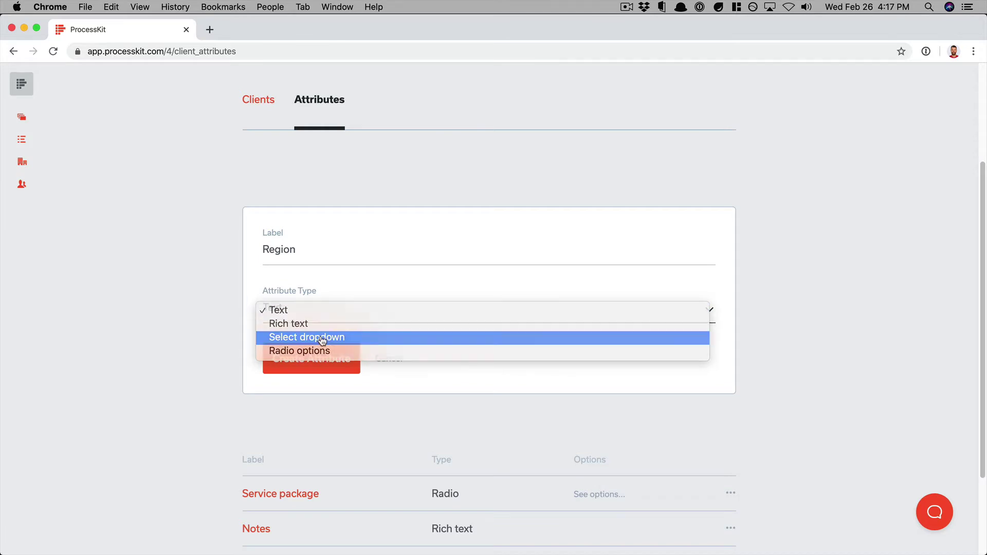
pyautogui.click(323, 341)
# Step: Give the Region attribute the options North America, South America, Europe, Asia and Africa, and create it
pyautogui.click(315, 379)
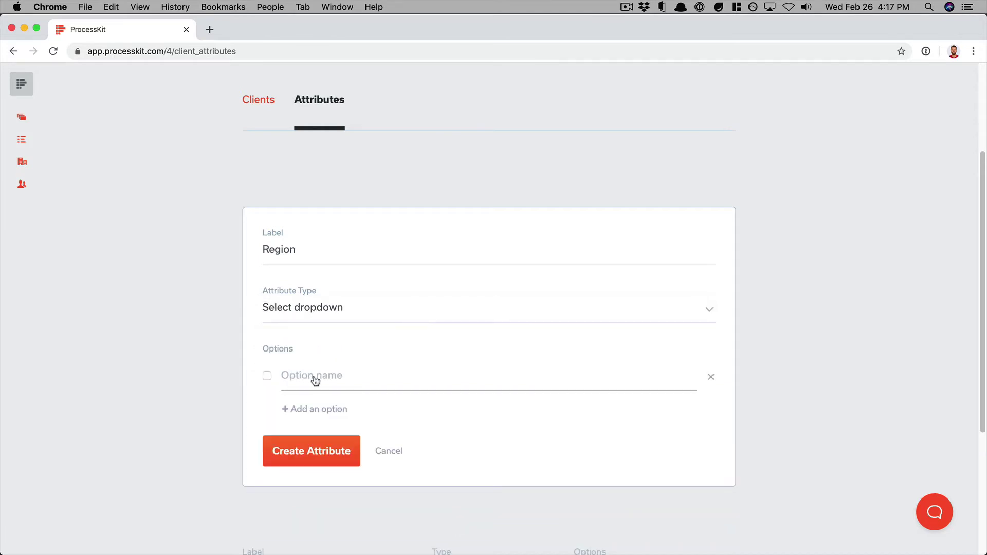
pyautogui.write('Uni')
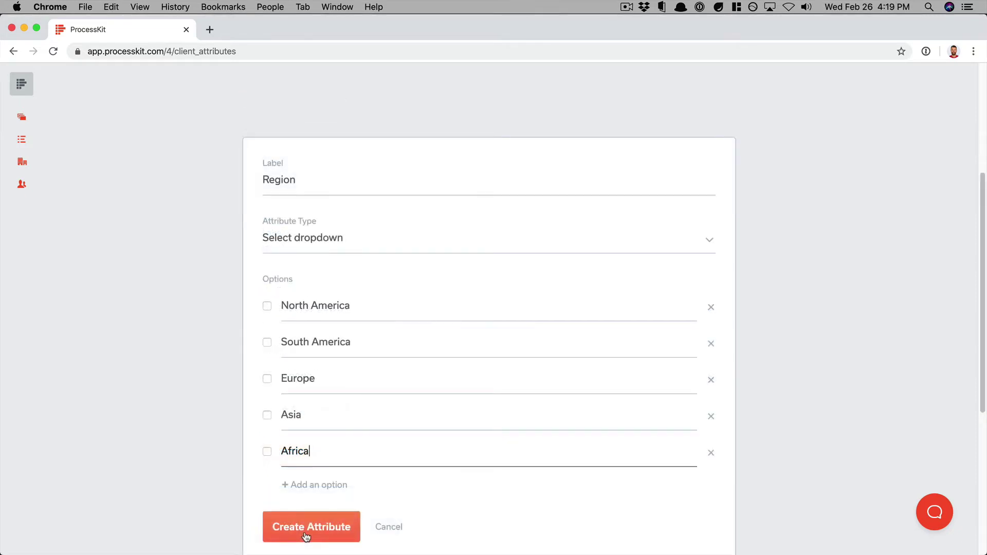
pyautogui.click(306, 536)
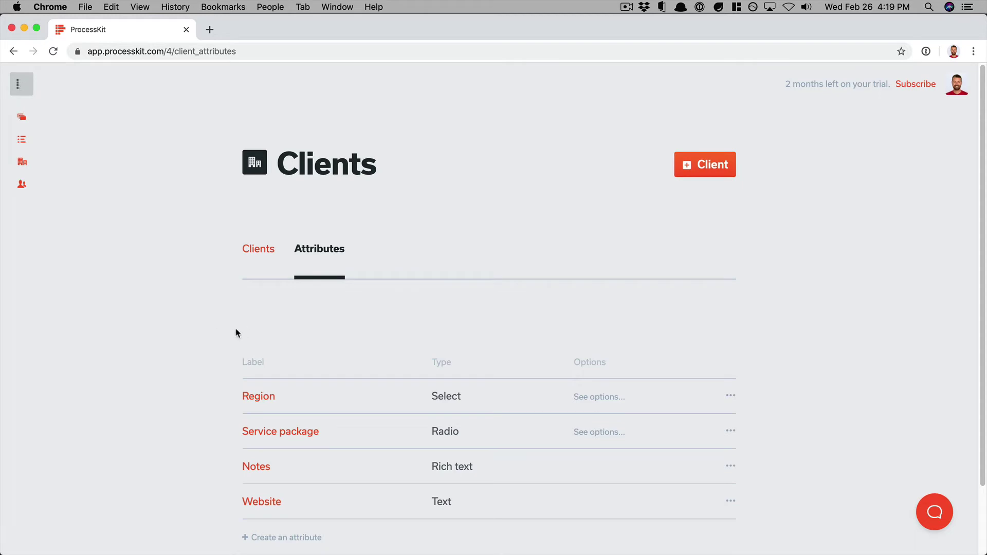
# Step: Start a new client record with the client name Apple
pyautogui.click(258, 250)
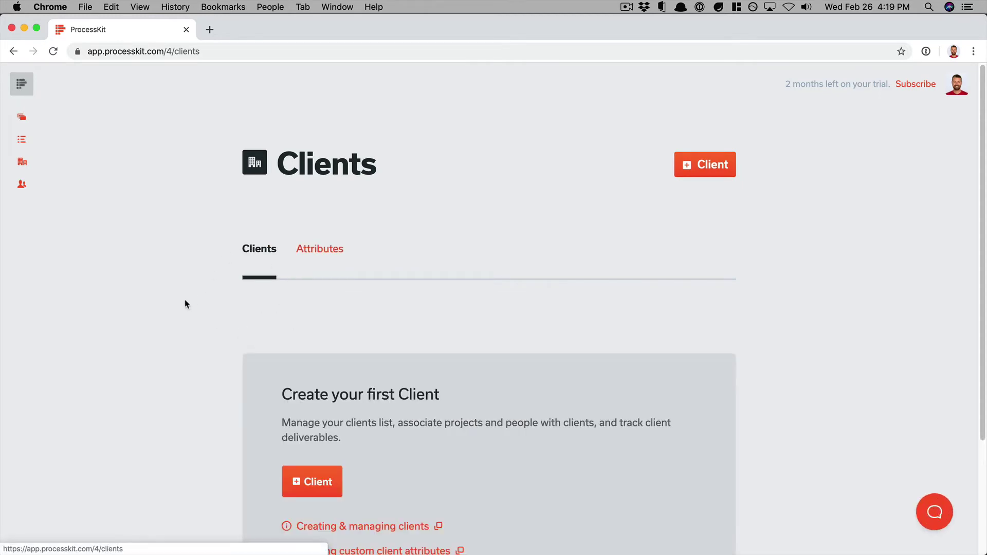
pyautogui.scroll(-3, 184, 308)
pyautogui.click(324, 407)
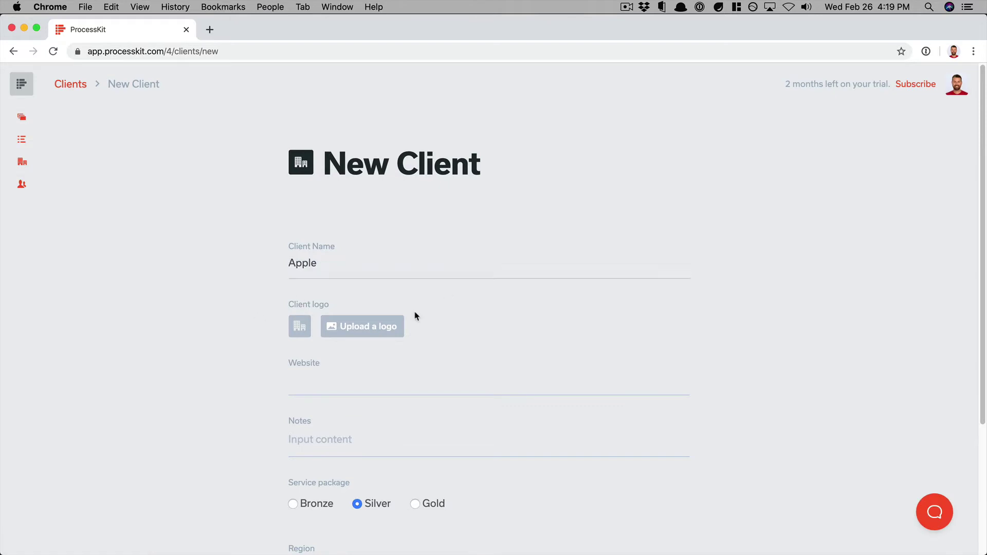
pyautogui.click(392, 326)
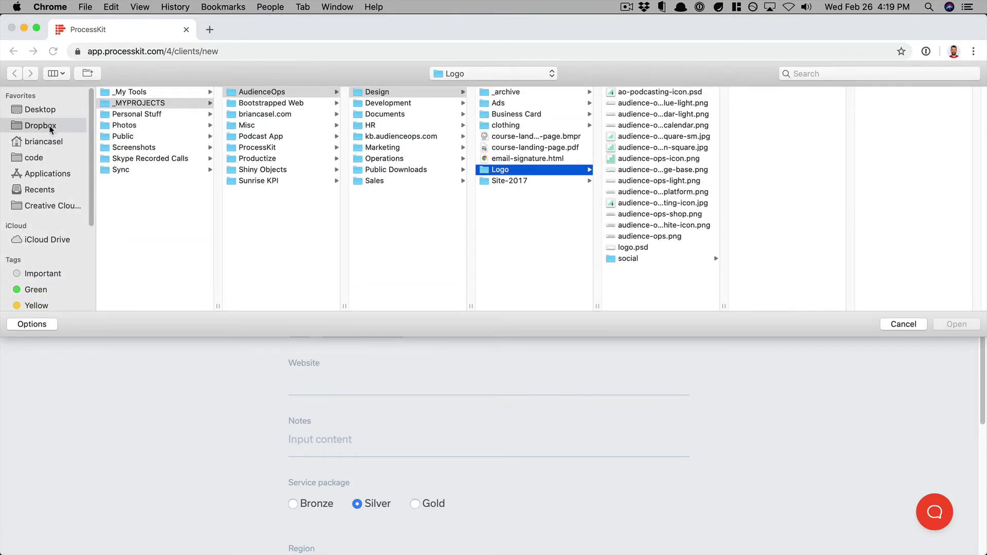
pyautogui.click(40, 126)
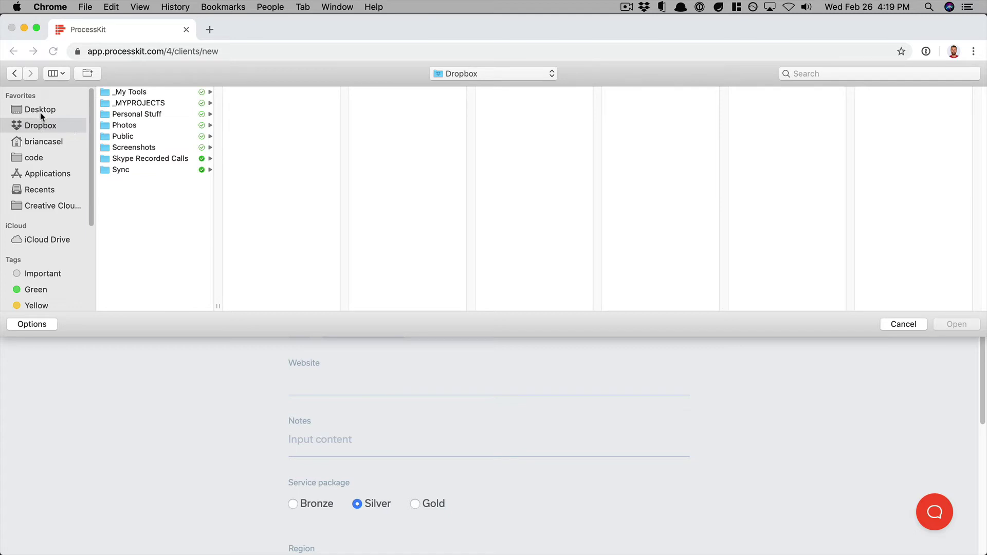
pyautogui.press('Escape')
# Step: Enter apple.com as the new client's website
pyautogui.scroll(-3, 394, 374)
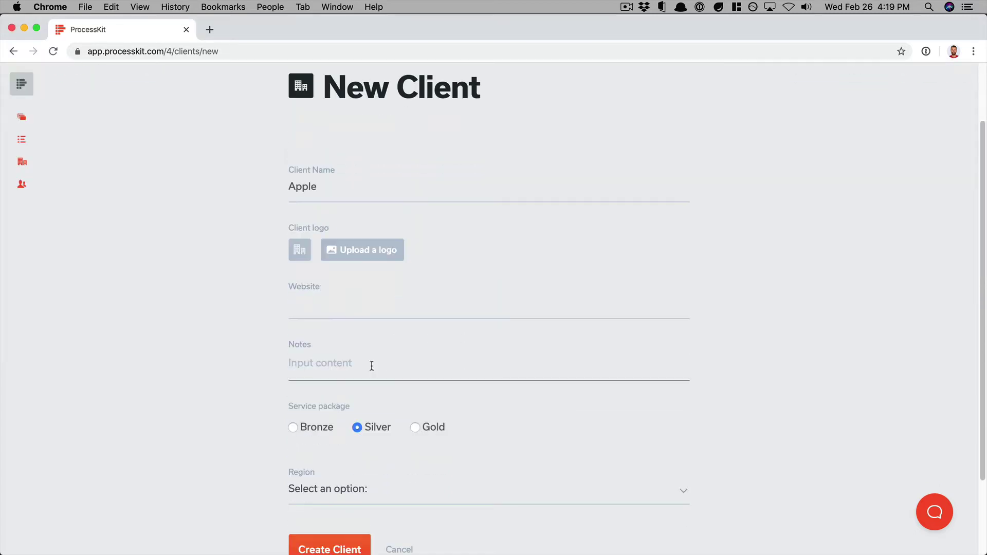
pyautogui.click(363, 313)
pyautogui.write('apple.com')
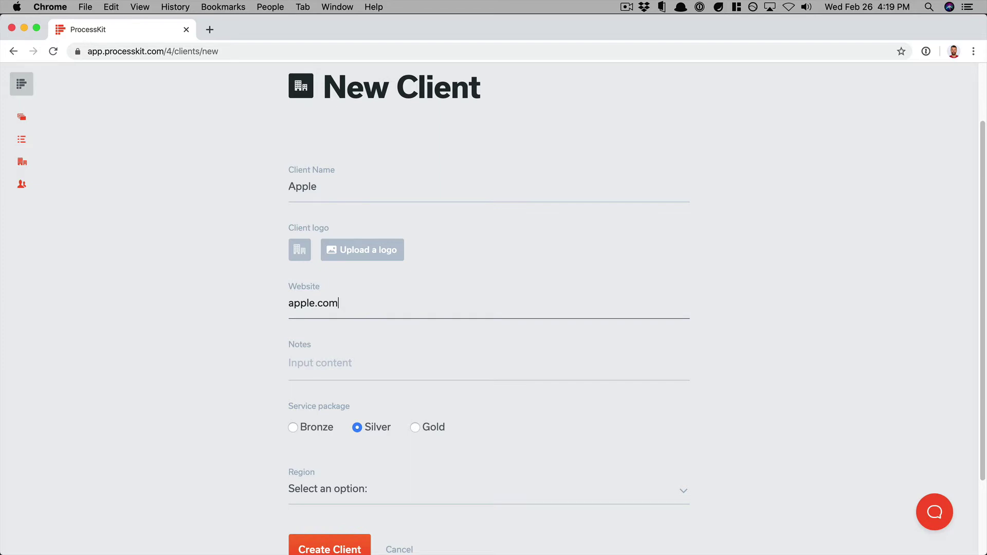
# Step: Fill in the client's notes with "These are some notes about this client."
pyautogui.press('Tab')
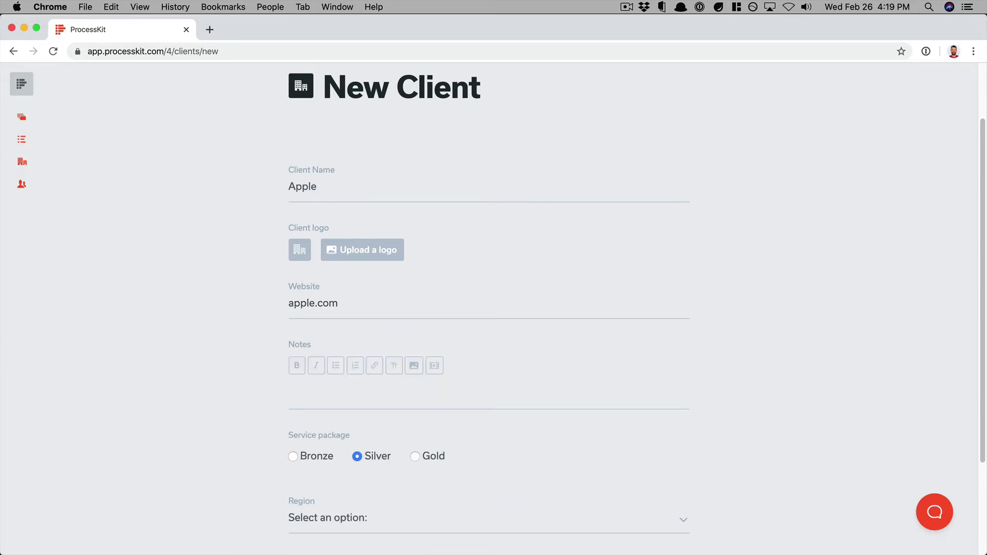
pyautogui.write('These are some notes abou tthis')
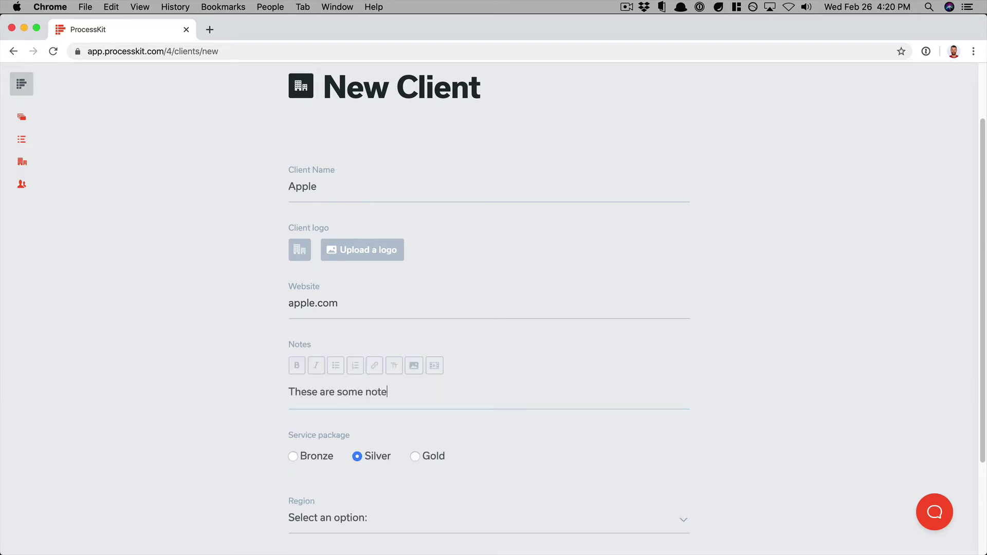
pyautogui.press('BackSpace')
pyautogui.press('BackSpace')
pyautogui.press('BackSpace')
pyautogui.write('t this clien')
# Step: Set the new client's region to North America
pyautogui.scroll(-5, 547, 291)
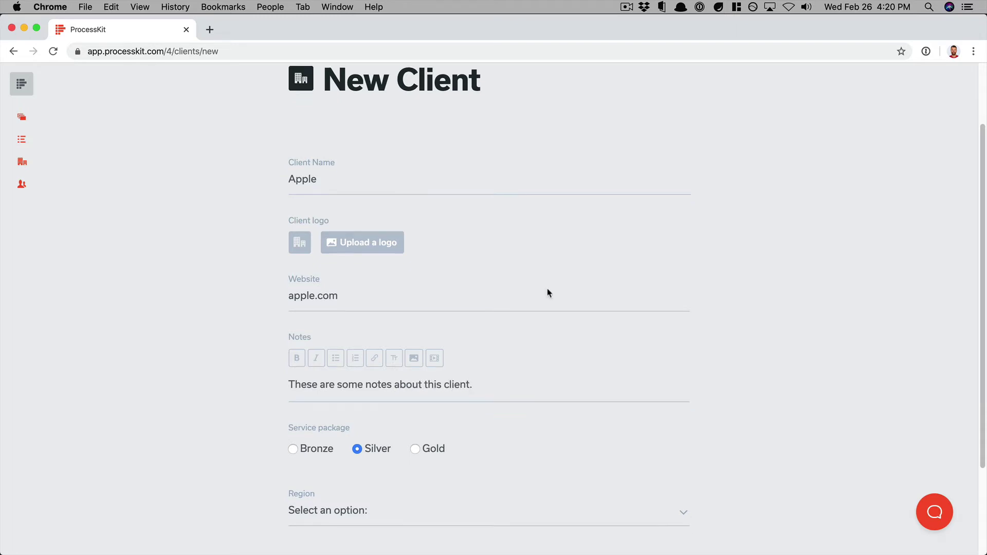
pyautogui.click(342, 425)
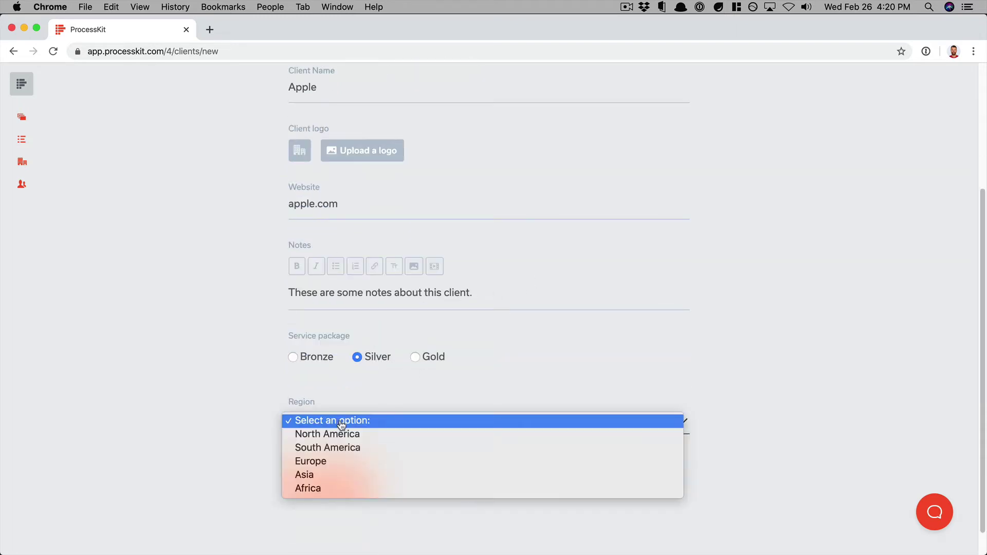
pyautogui.click(340, 434)
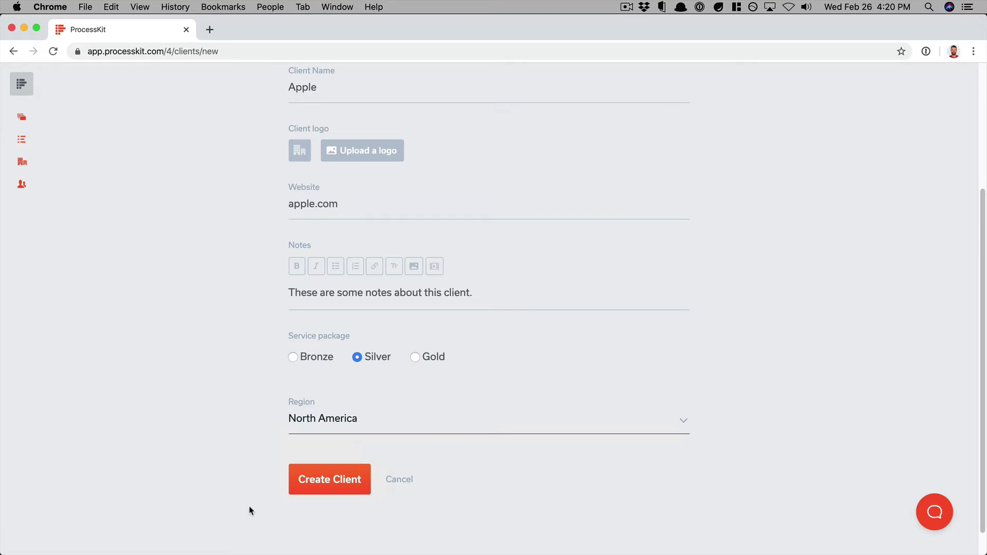
# Step: Create the Apple client from the completed form and review its saved attributes
pyautogui.click(361, 488)
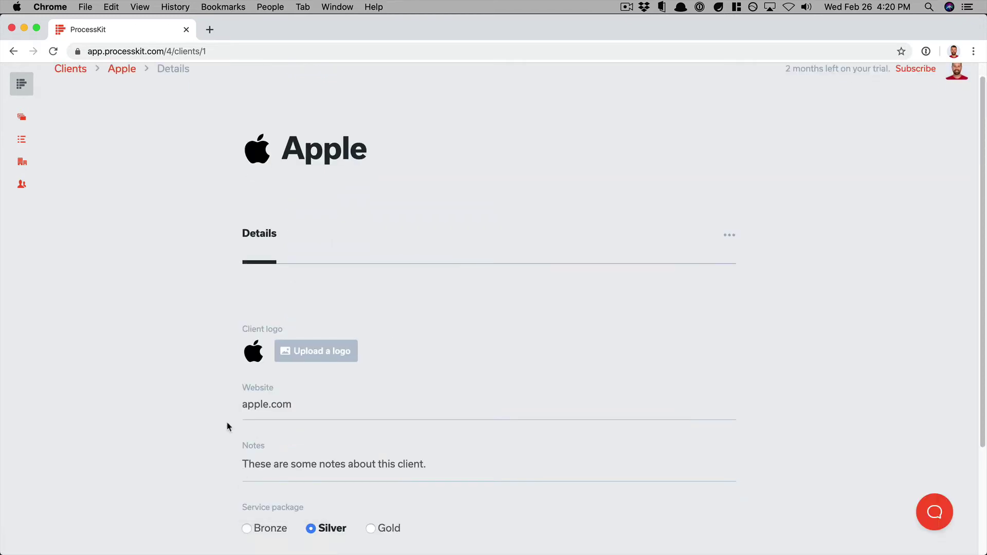
pyautogui.scroll(-3, 227, 427)
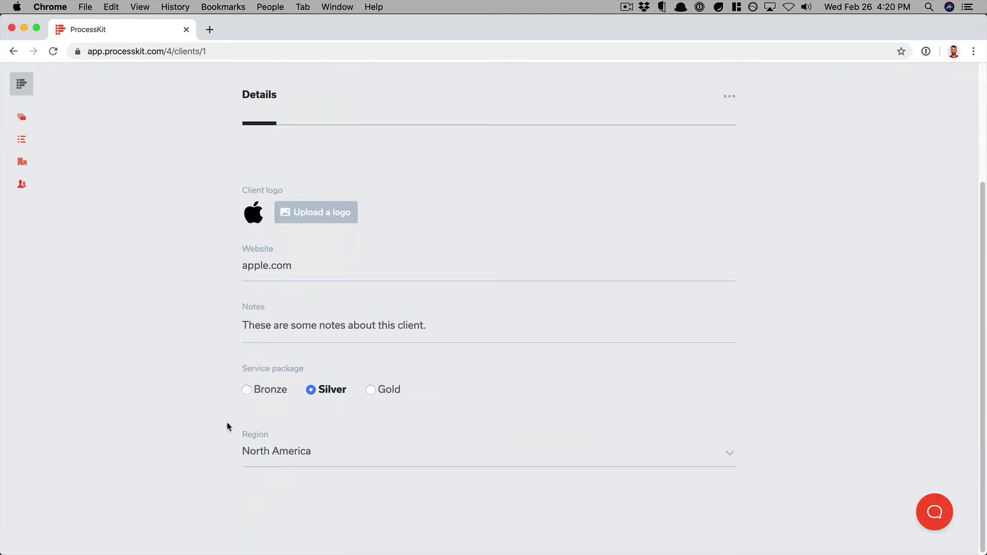
pyautogui.scroll(4, 227, 426)
# Step: Return to the list of all clients and look over its entries
pyautogui.click(73, 84)
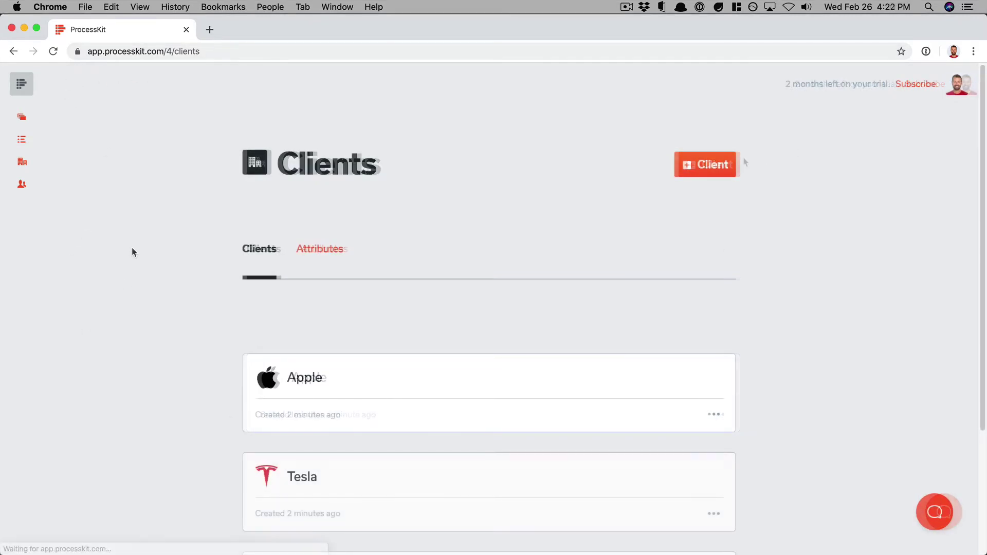
pyautogui.scroll(-3, 140, 298)
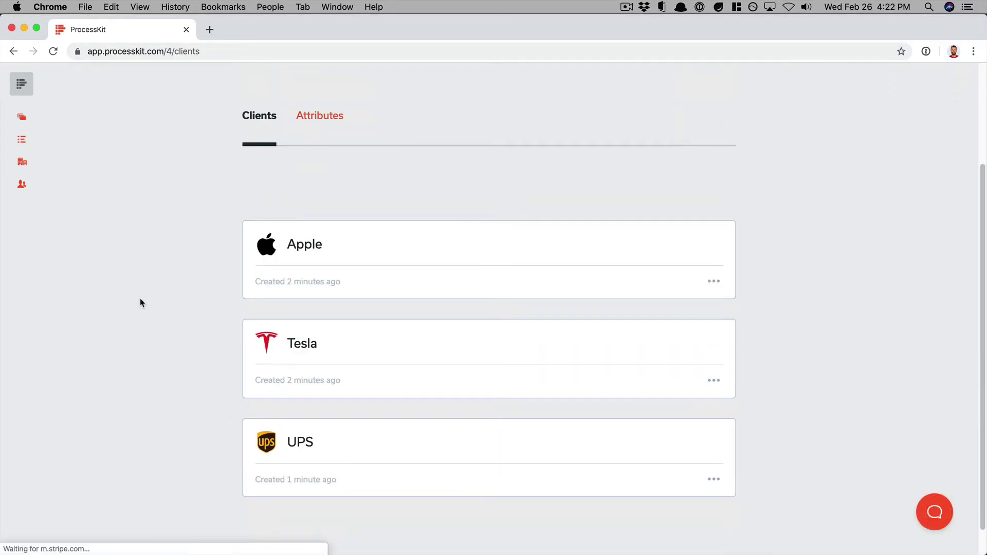
pyautogui.scroll(2, 140, 299)
pyautogui.scroll(-1, 140, 293)
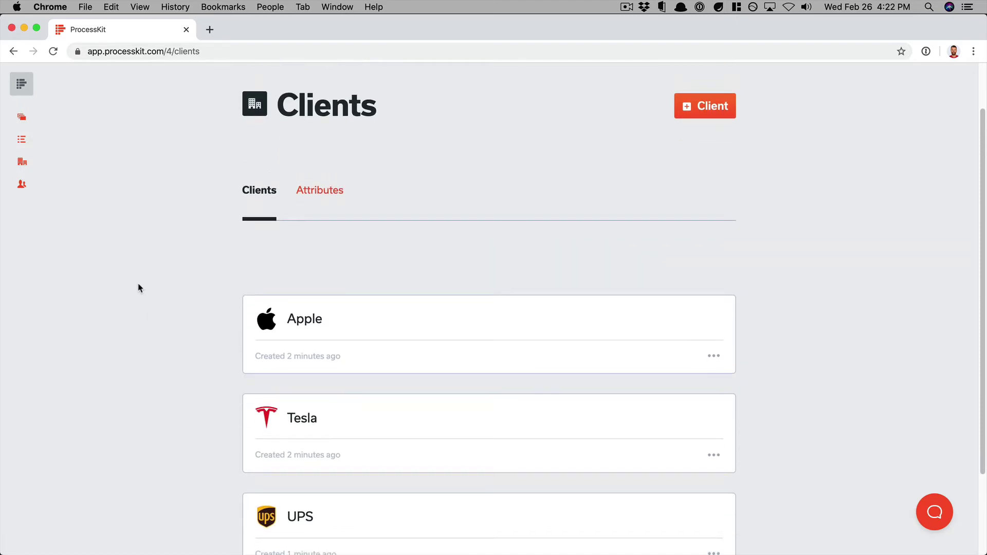
pyautogui.scroll(2, 140, 279)
pyautogui.scroll(-1, 140, 278)
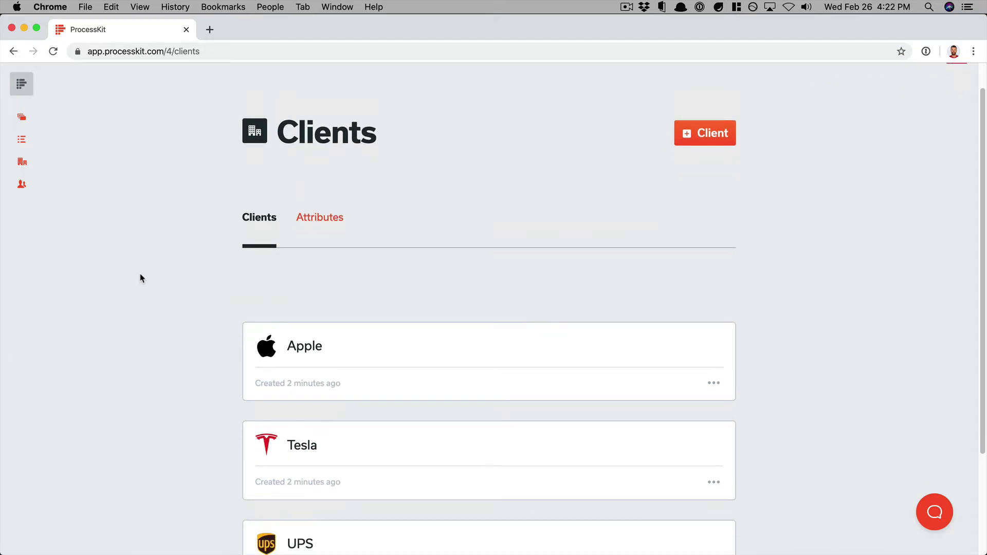
pyautogui.scroll(-3, 140, 278)
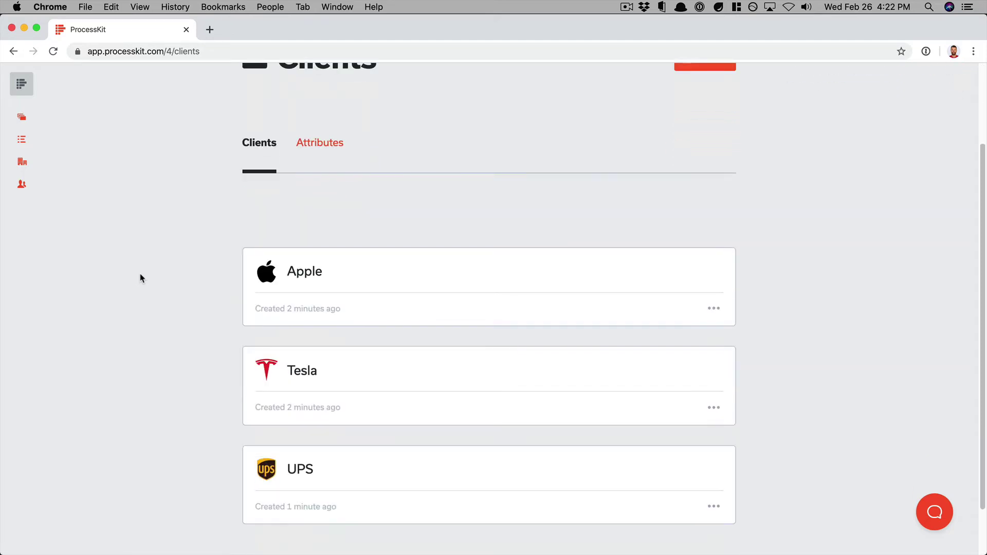
# Step: Assign the second and third people in the assignment list to the Apple client
pyautogui.click(457, 285)
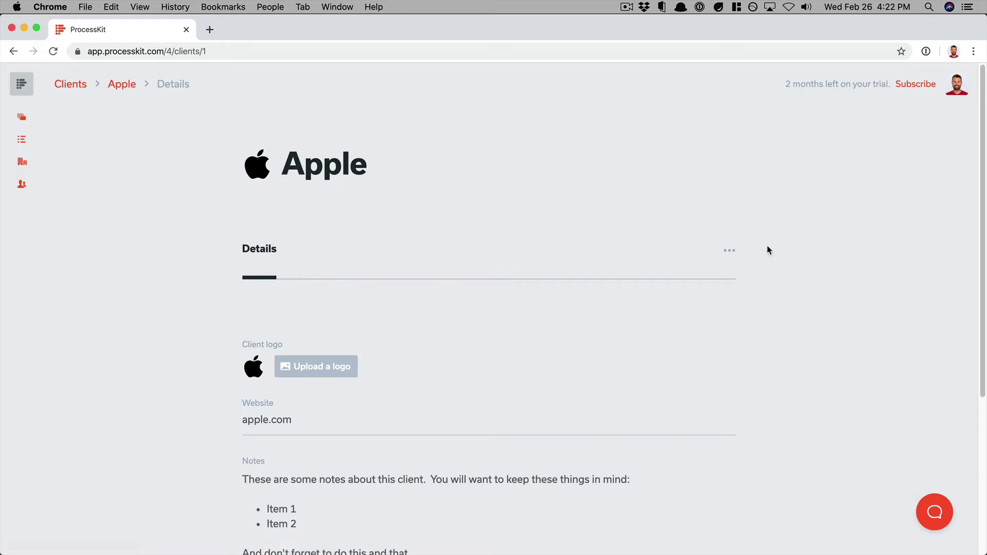
pyautogui.click(730, 251)
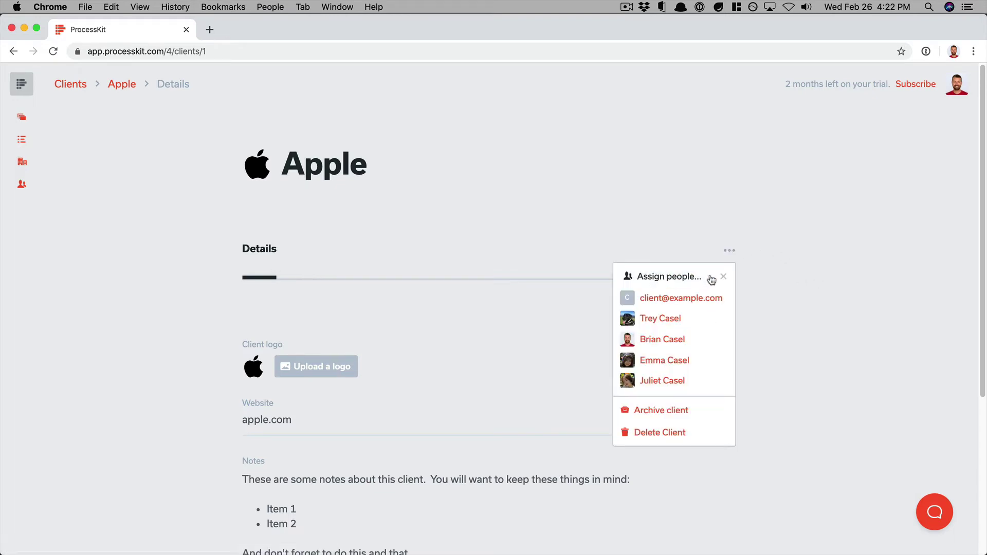
pyautogui.click(697, 324)
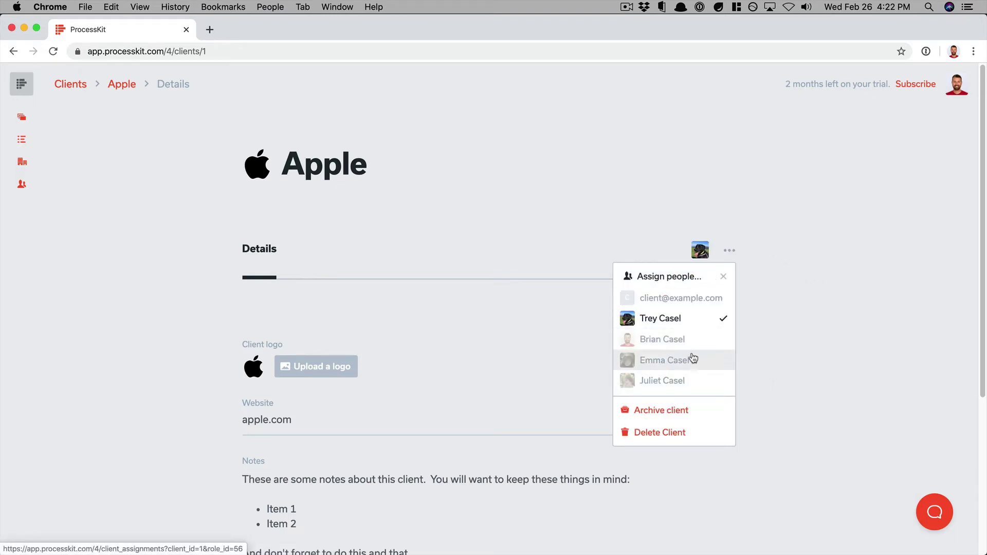
pyautogui.click(681, 345)
pyautogui.click(867, 334)
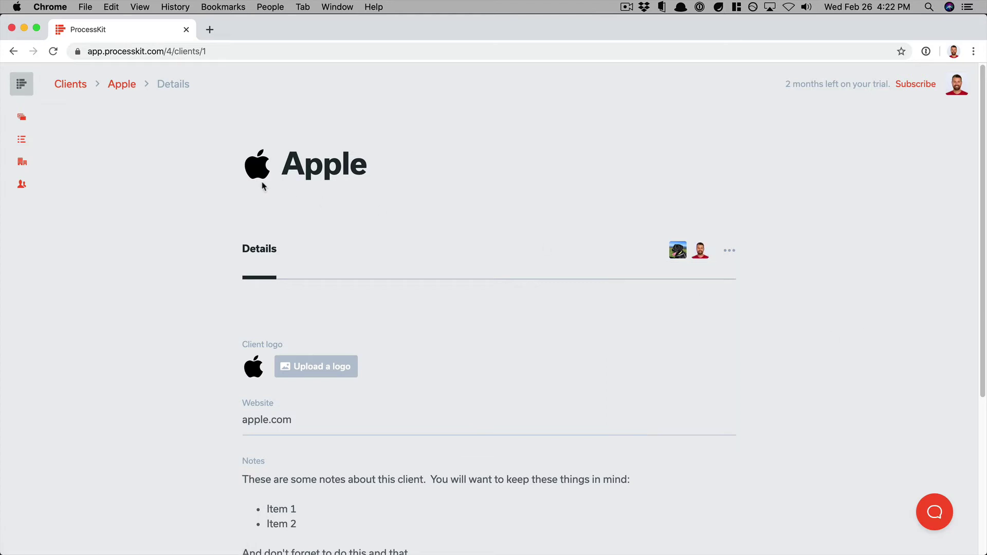
# Step: Open the Tesla client and assign the third and fourth people in the assignment list to it
pyautogui.click(70, 84)
pyautogui.click(485, 324)
pyautogui.click(731, 251)
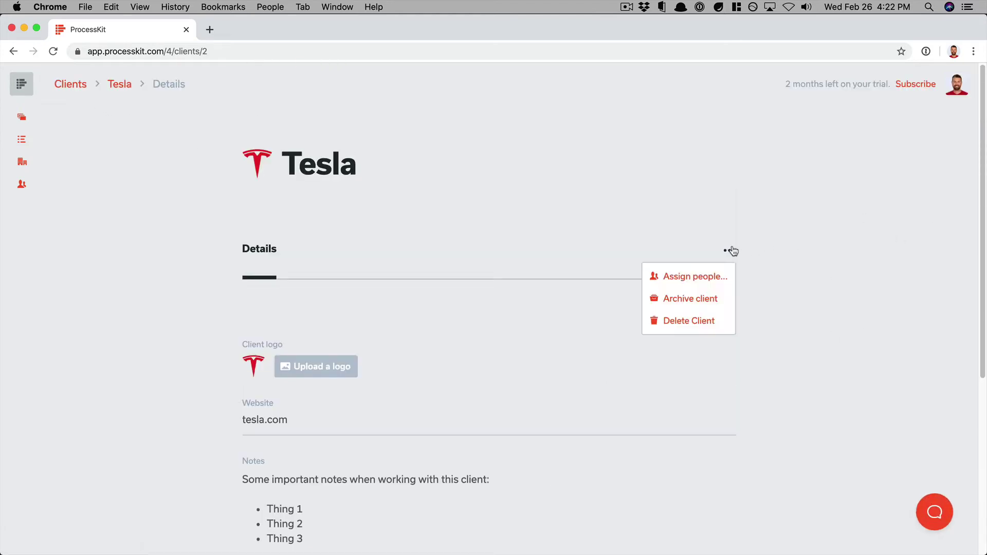
pyautogui.click(684, 277)
pyautogui.click(679, 361)
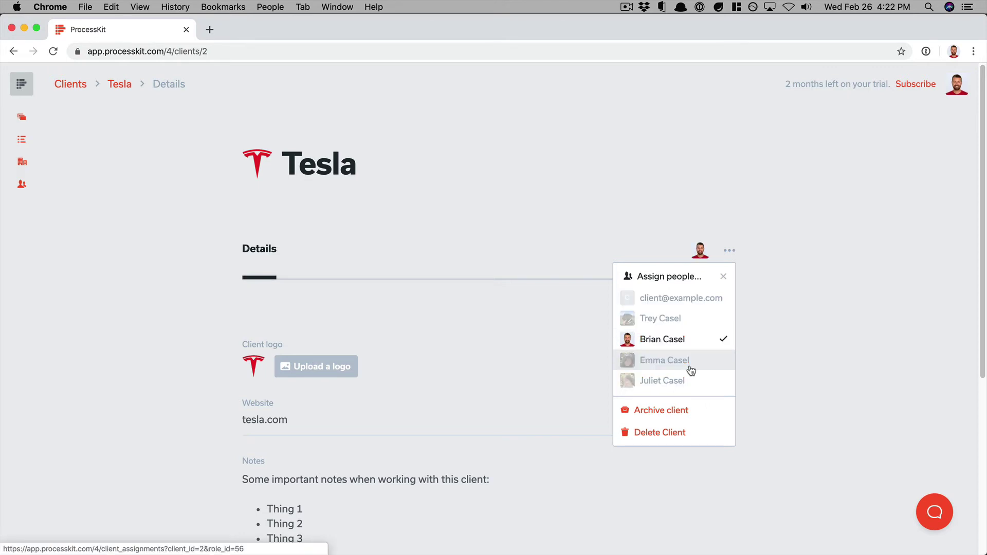
# Step: Go back to the client list and review which people are assigned to each client
pyautogui.press('super+bracketleft')
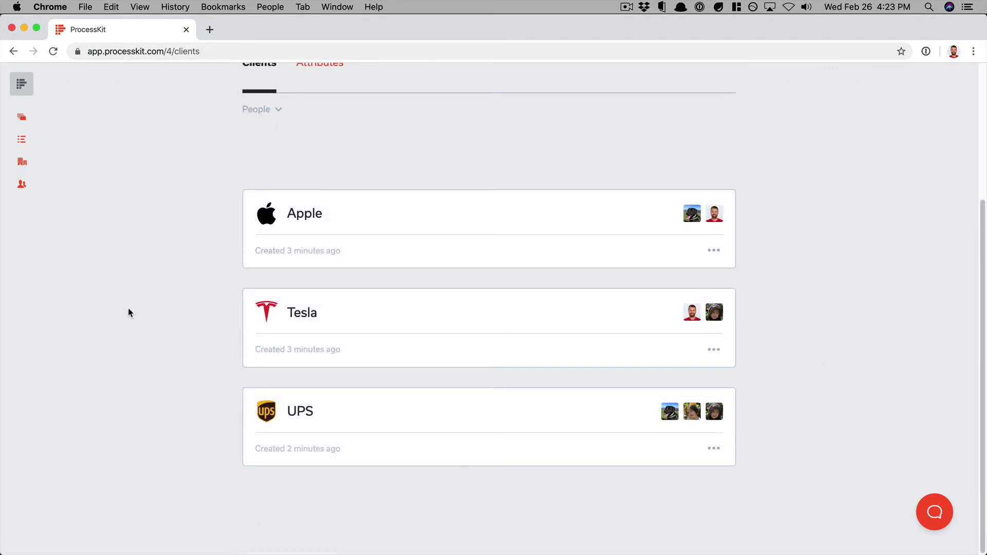
pyautogui.scroll(3, 129, 313)
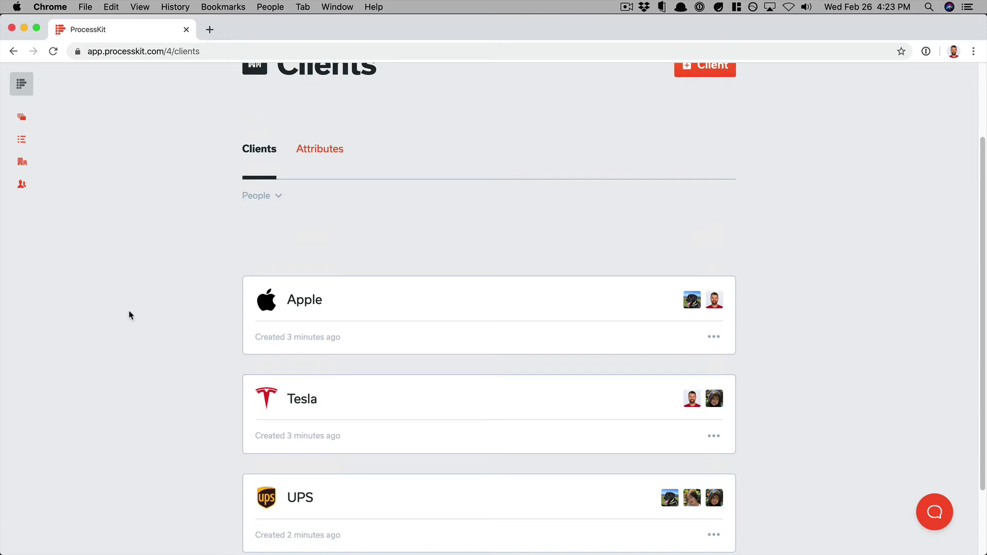
pyautogui.scroll(1, 128, 315)
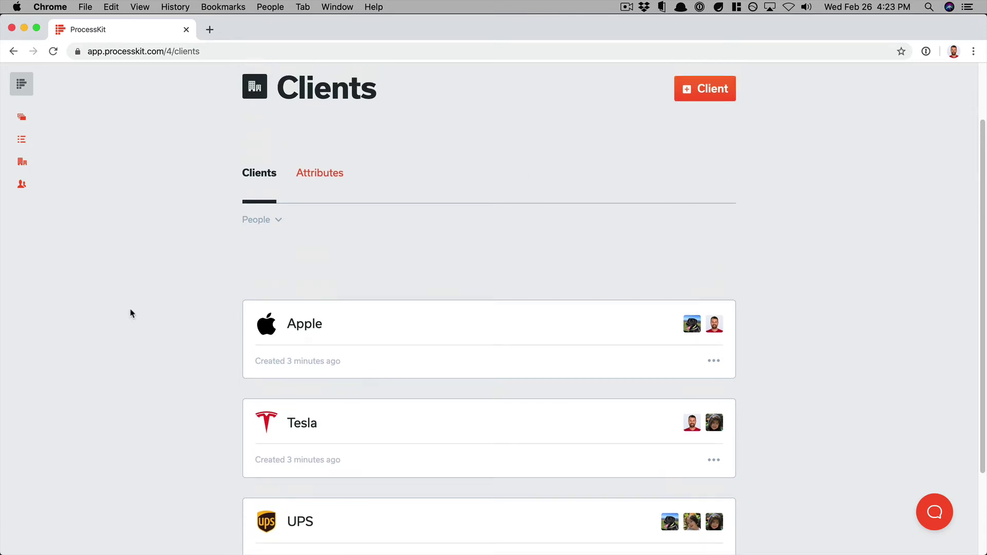
pyautogui.scroll(3, 131, 313)
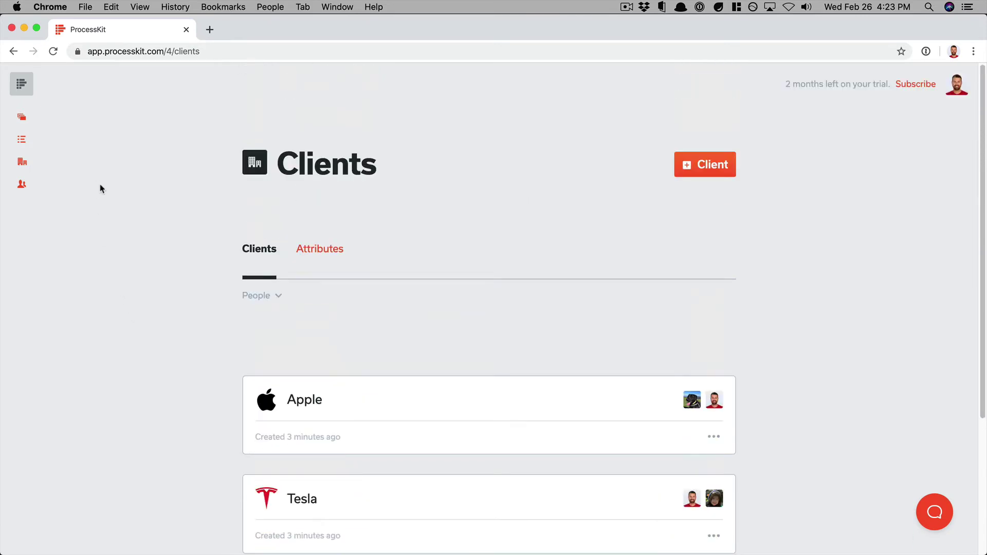
# Step: Open the Episode 7 project from the Podcast Episodes board
pyautogui.moveTo(26, 143)
pyautogui.click(31, 119)
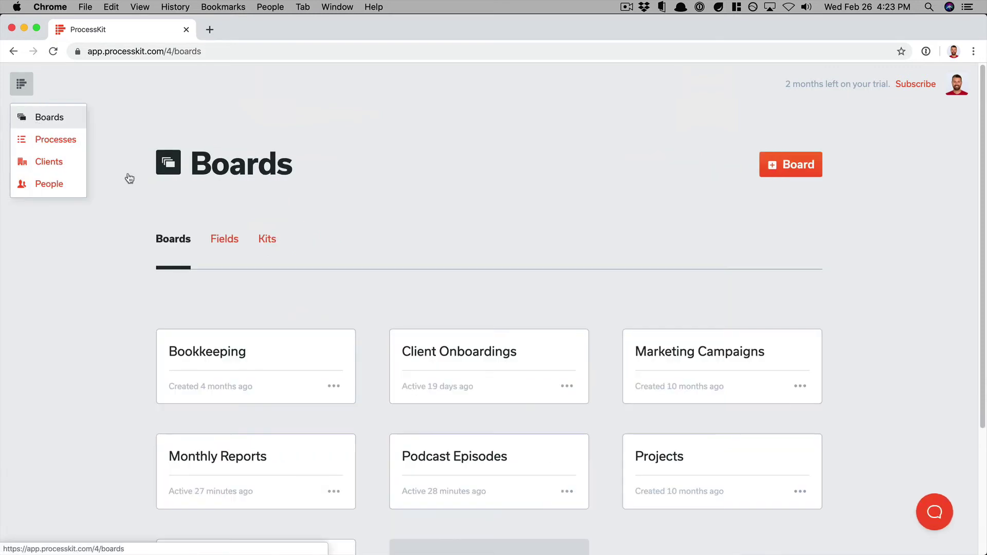
pyautogui.scroll(-3, 155, 196)
pyautogui.click(532, 343)
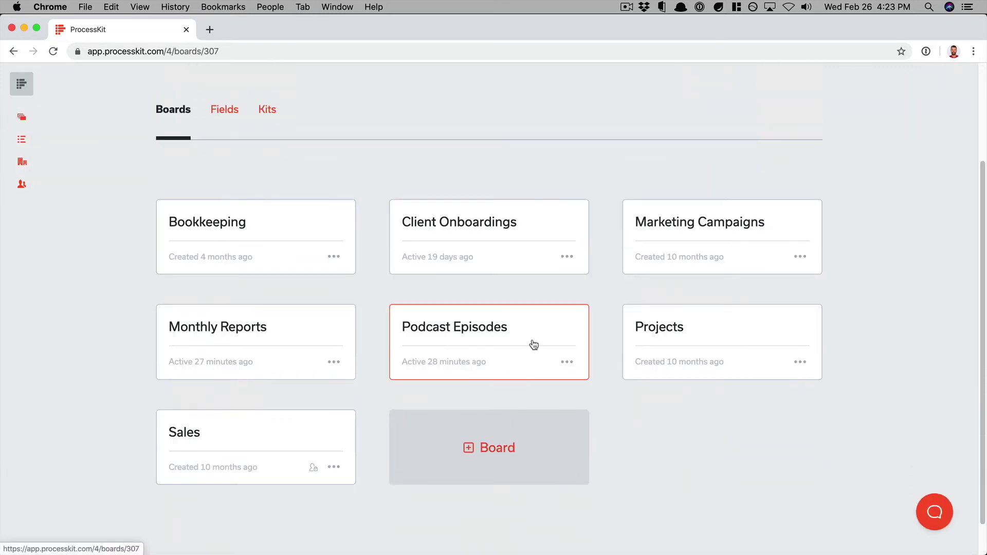
pyautogui.scroll(-3, 560, 362)
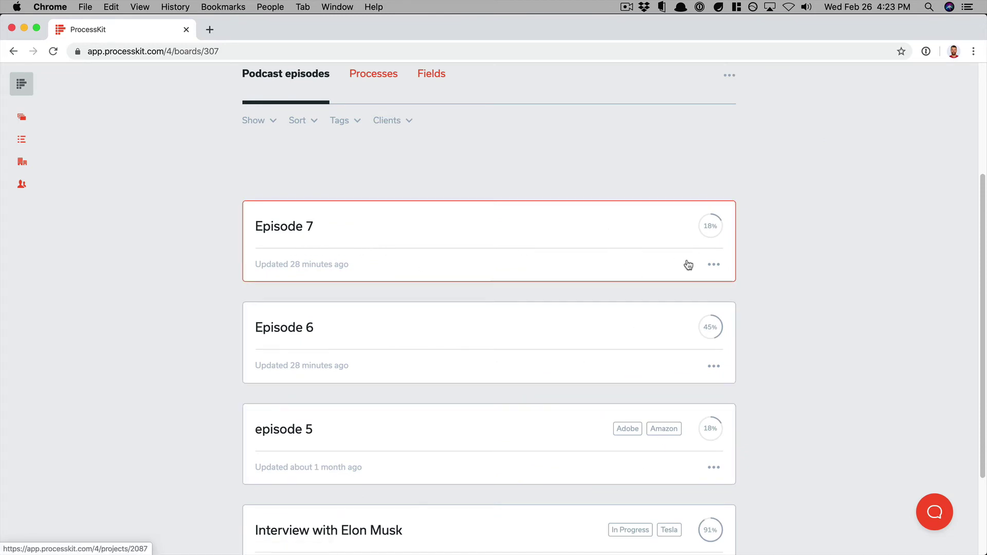
pyautogui.click(608, 245)
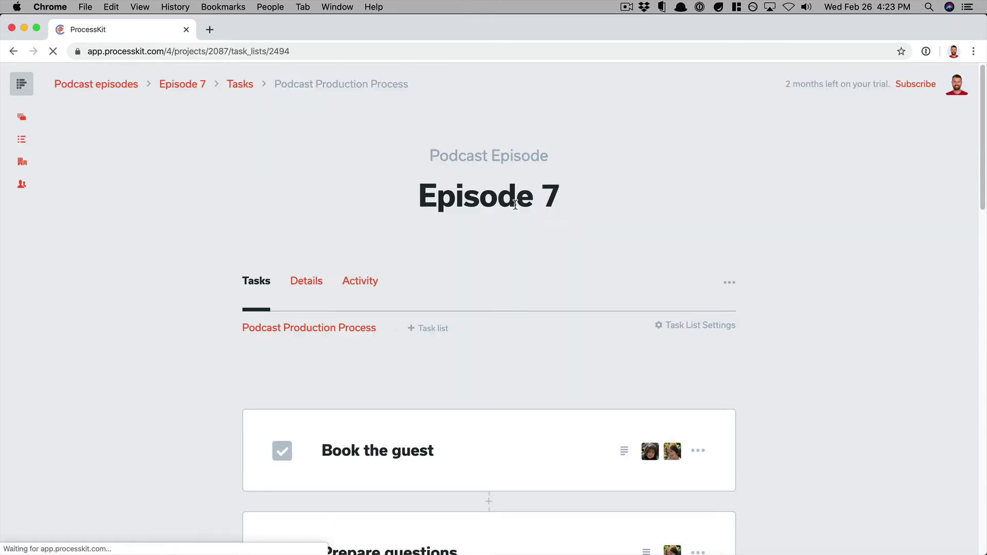
# Step: Associate the client Apple with the Episode 7 podcast episode
pyautogui.click(729, 282)
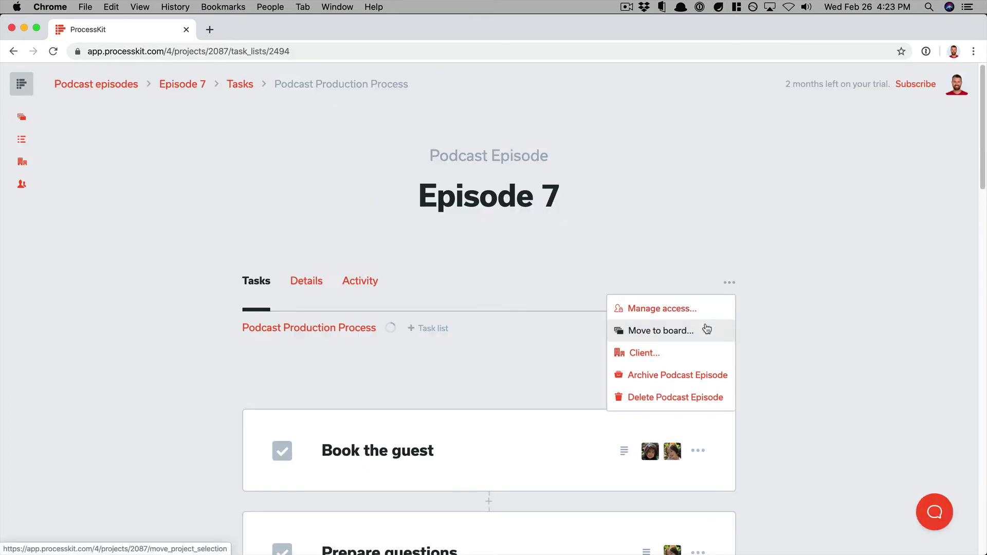
pyautogui.click(615, 353)
pyautogui.click(627, 394)
pyautogui.click(627, 394)
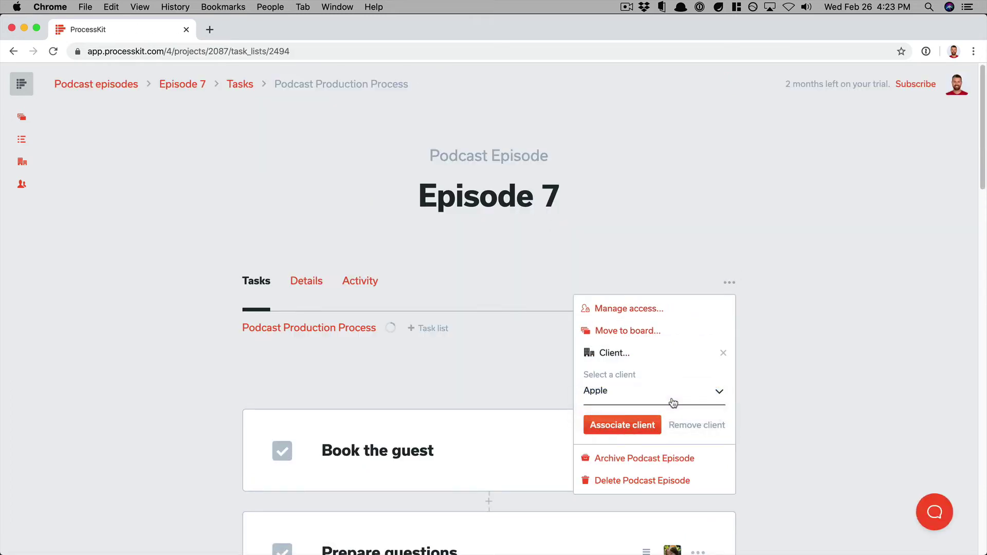
pyautogui.click(602, 426)
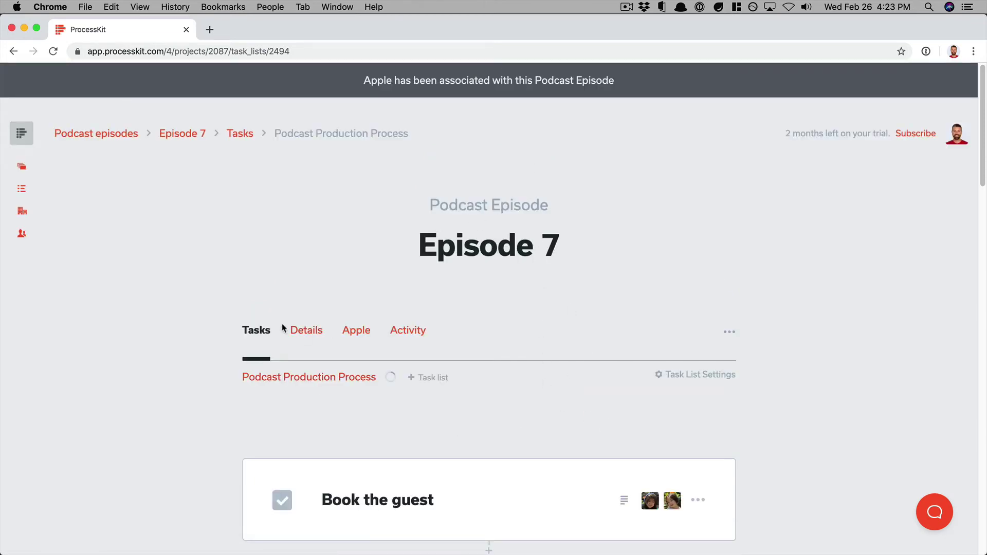
# Step: Examine the Apple client's website, service package, region and notes from within Episode 7
pyautogui.click(363, 338)
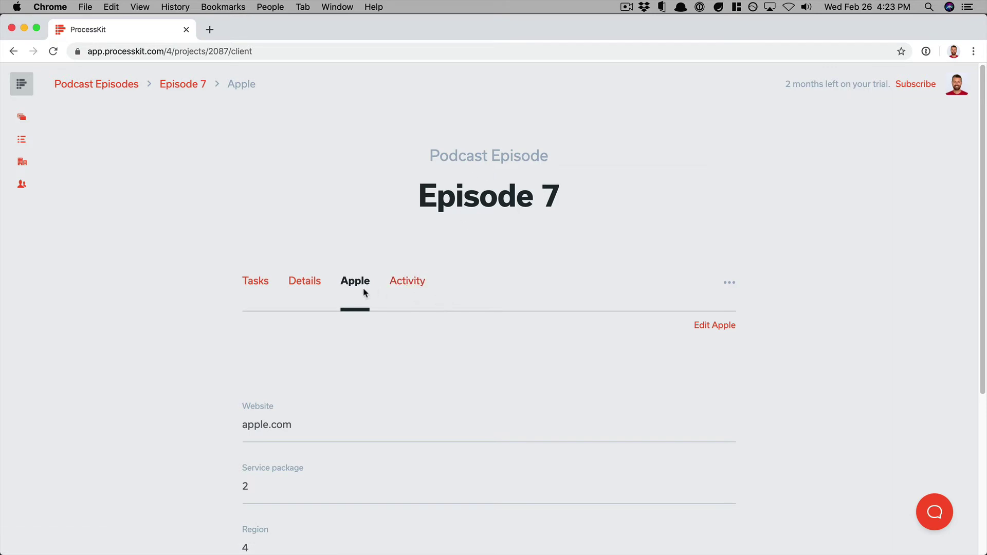
pyautogui.scroll(-5, 350, 286)
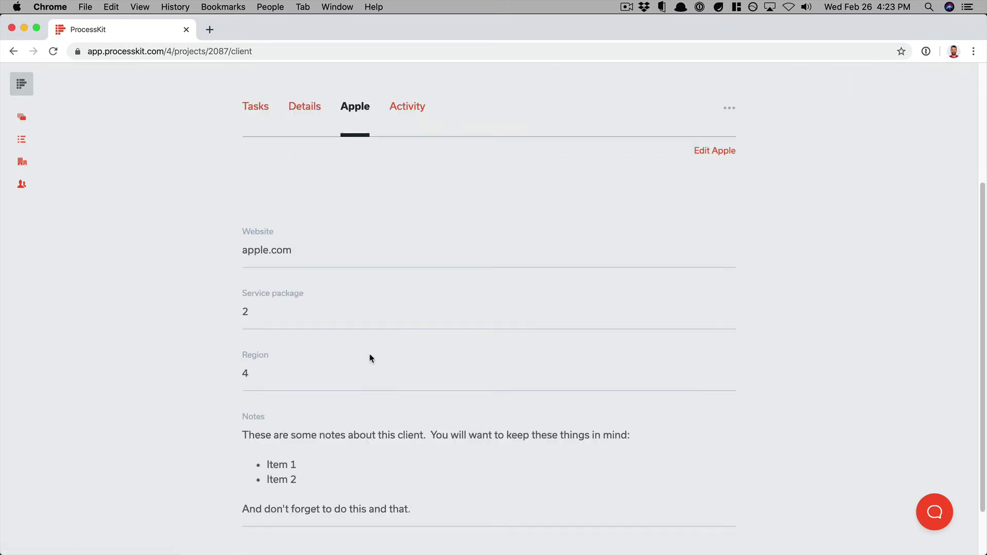
pyautogui.scroll(-2, 333, 370)
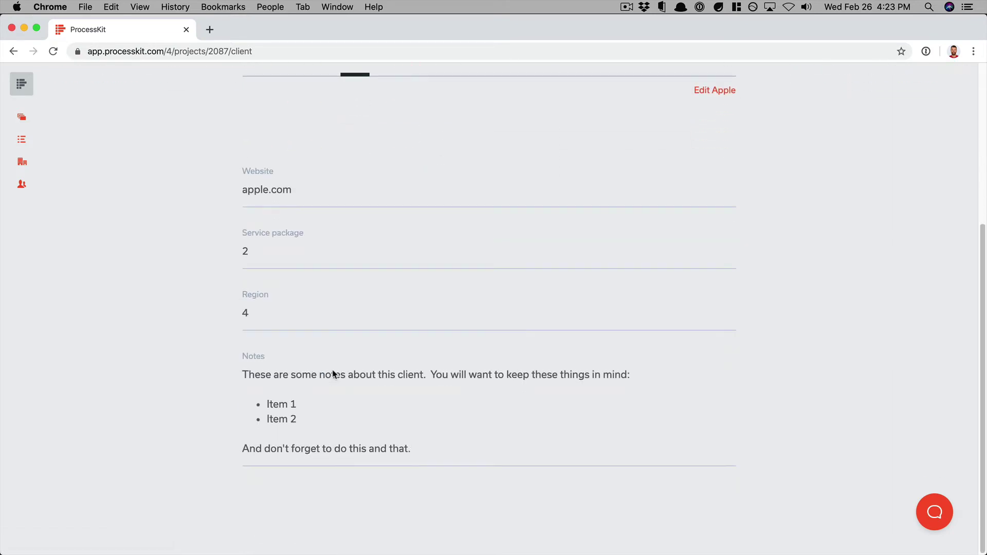
pyautogui.scroll(6, 339, 260)
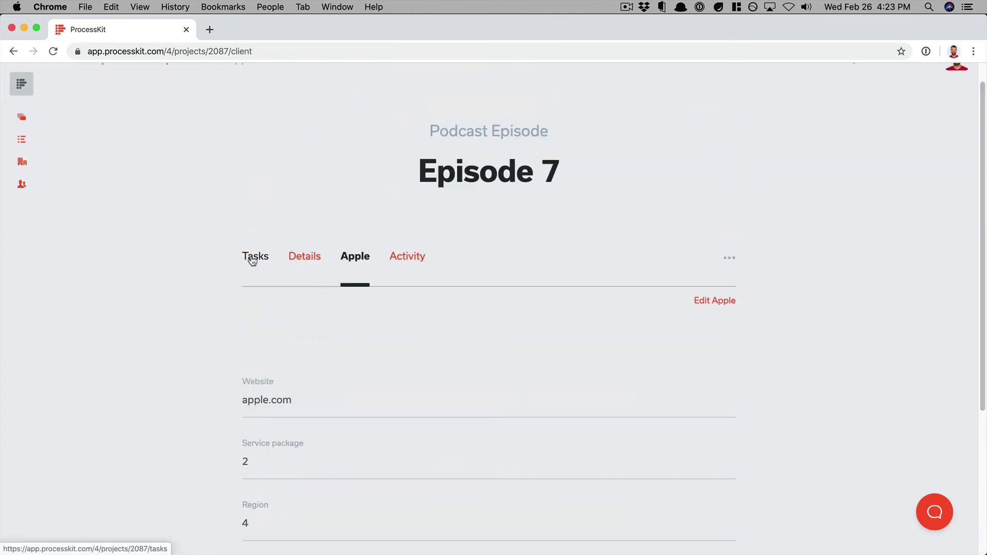
pyautogui.scroll(1, 253, 265)
pyautogui.scroll(-4, 359, 340)
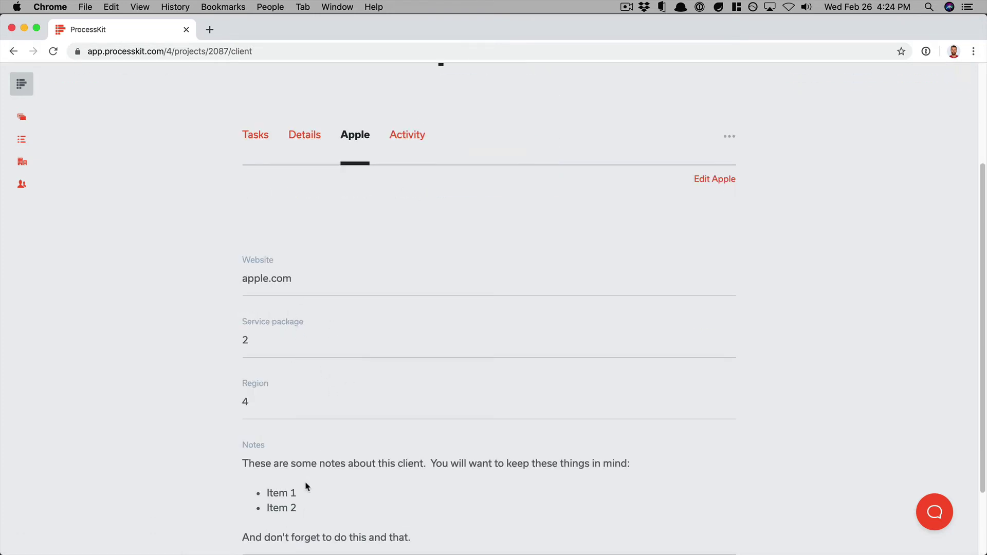
pyautogui.scroll(4, 351, 415)
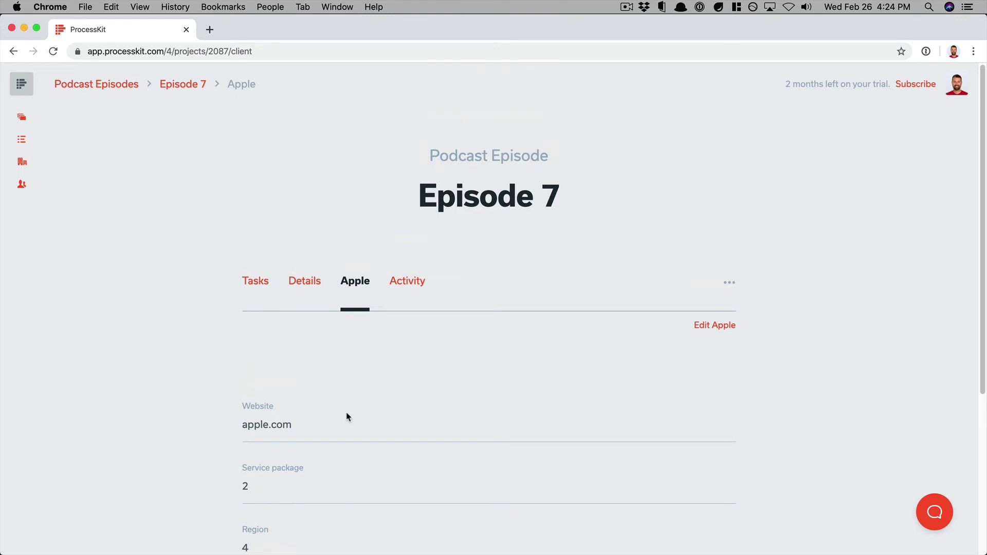
# Step: Return to the Podcast Episodes board and open Episode 6
pyautogui.click(97, 84)
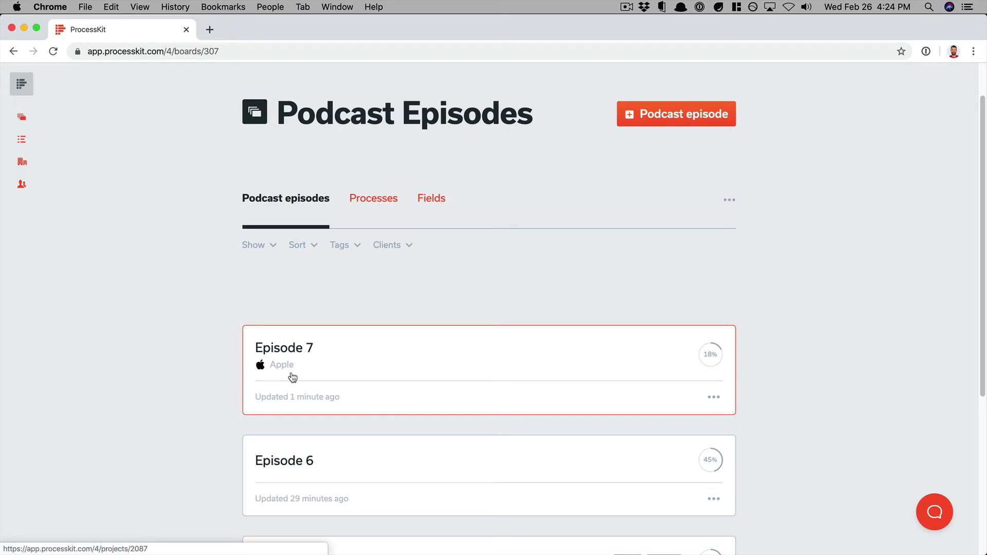
pyautogui.scroll(-2, 316, 378)
pyautogui.click(403, 414)
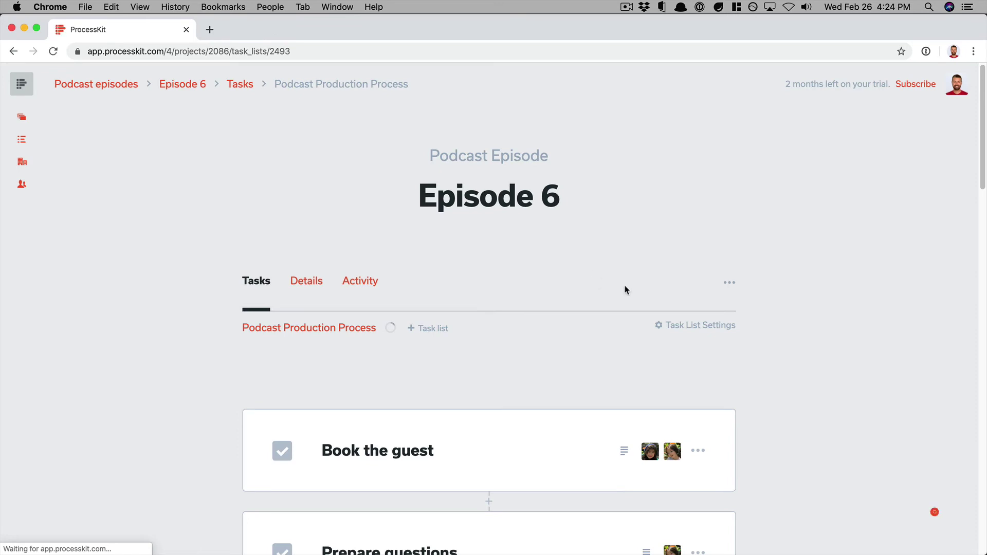
# Step: Associate the client Tesla with Episode 6 and go back to the Podcast Episodes board
pyautogui.click(729, 282)
pyautogui.click(702, 351)
pyautogui.click(649, 392)
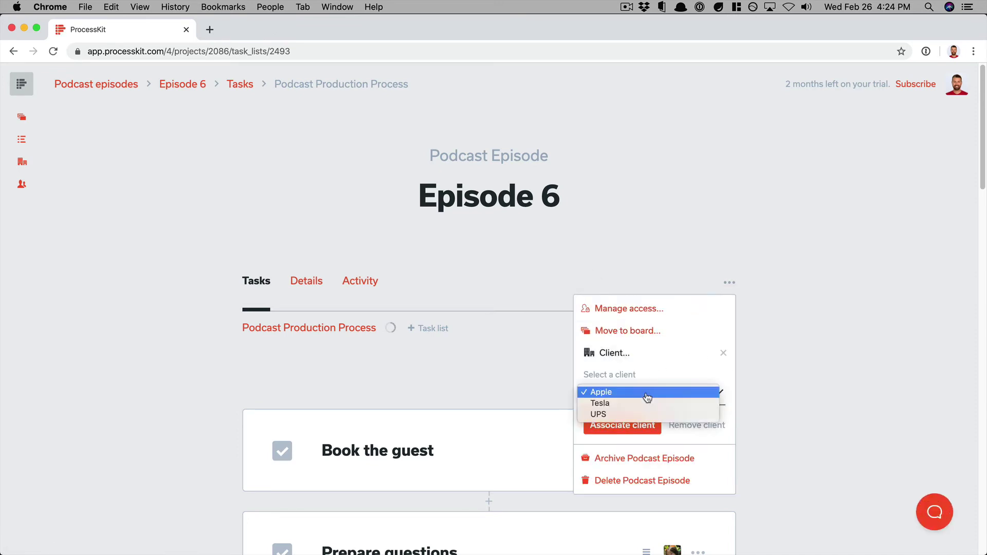
pyautogui.click(644, 403)
pyautogui.click(633, 425)
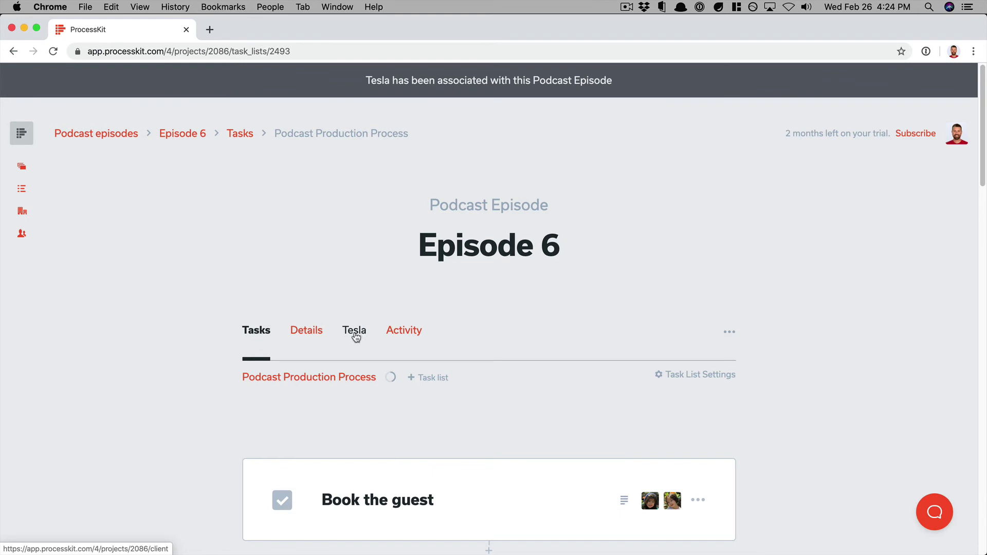
pyautogui.click(101, 137)
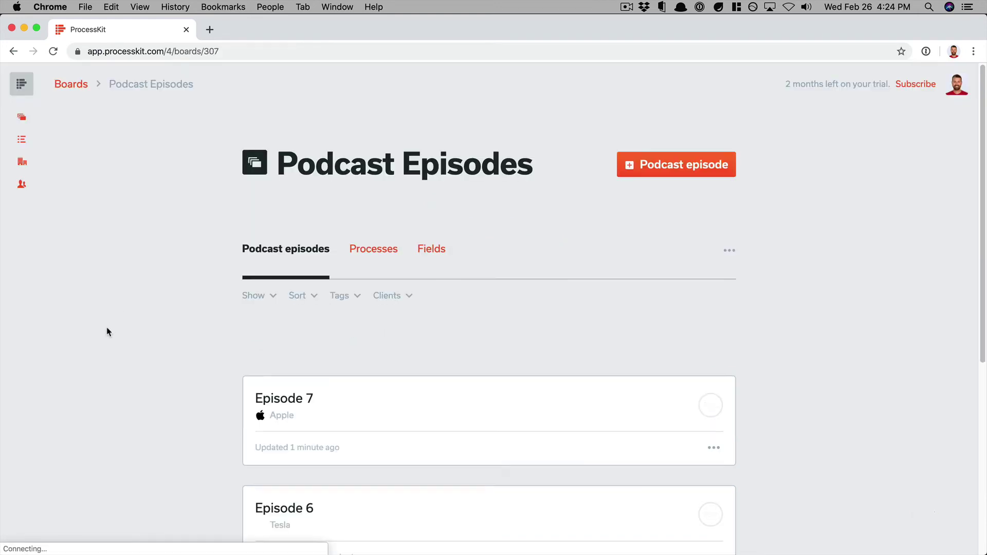
# Step: Review the clients associated with the episodes listed on the Podcast Episodes board
pyautogui.scroll(-5, 107, 327)
pyautogui.click(370, 397)
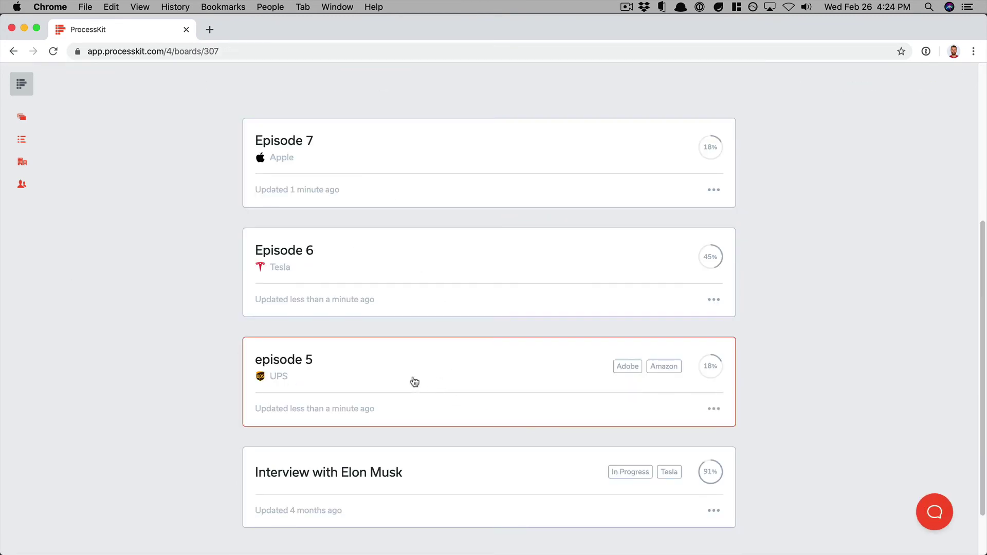
pyautogui.scroll(5, 406, 404)
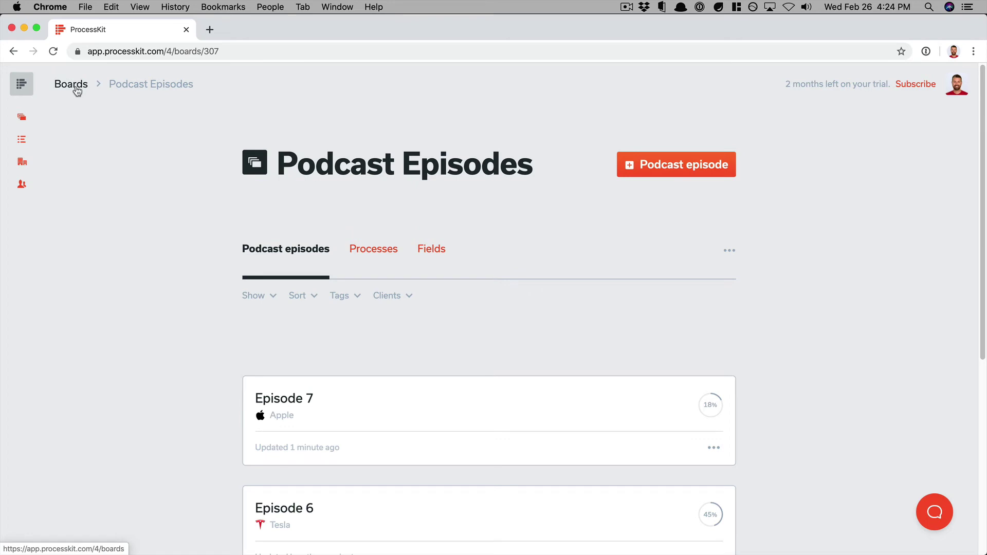
# Step: Open the Monthly Reports board and check which client each listed report is associated with
pyautogui.click(74, 85)
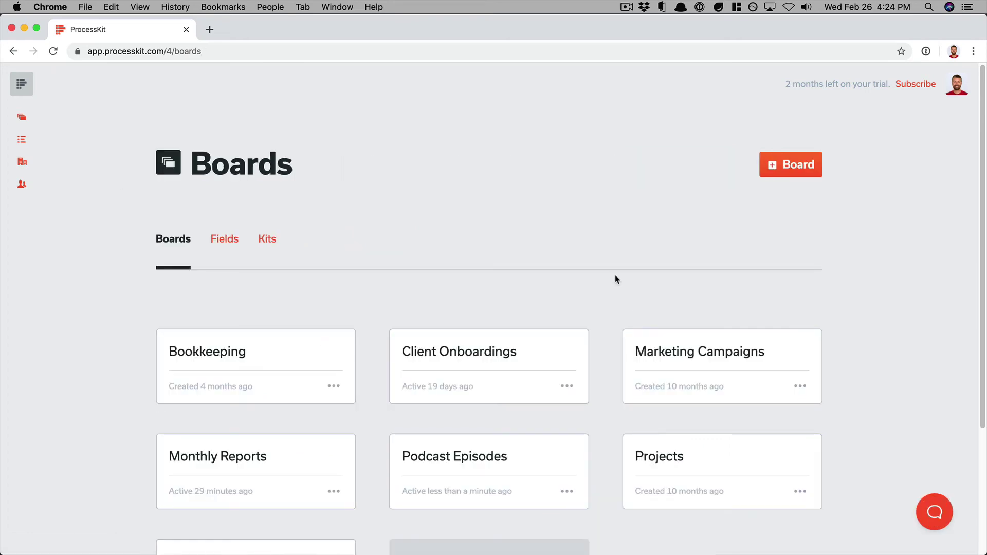
pyautogui.scroll(-3, 615, 275)
pyautogui.click(265, 338)
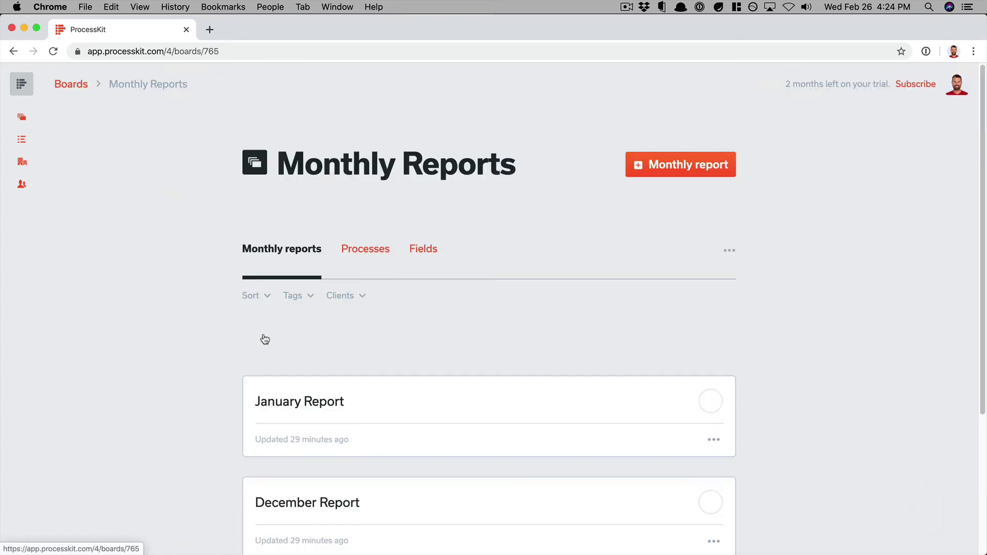
pyautogui.scroll(-3, 118, 206)
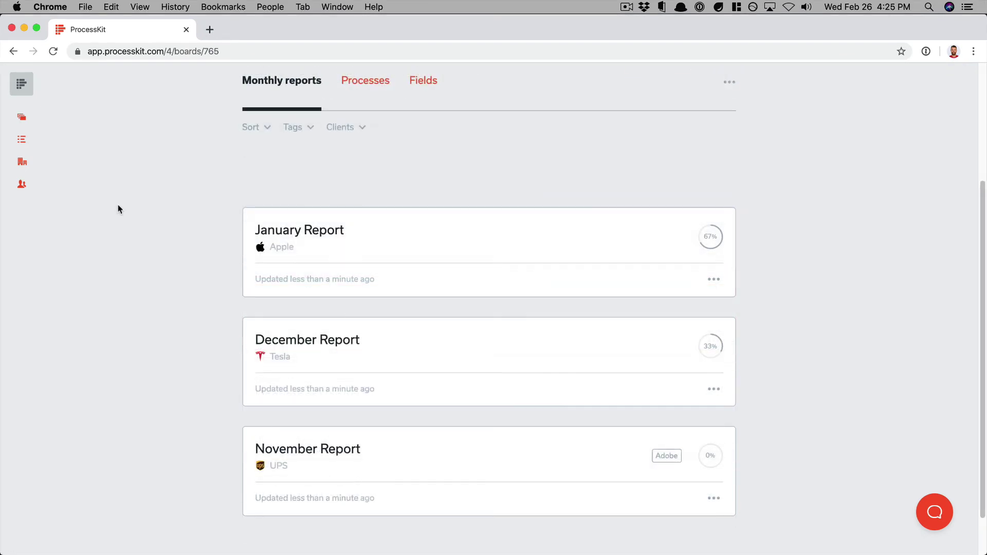
pyautogui.scroll(3, 118, 209)
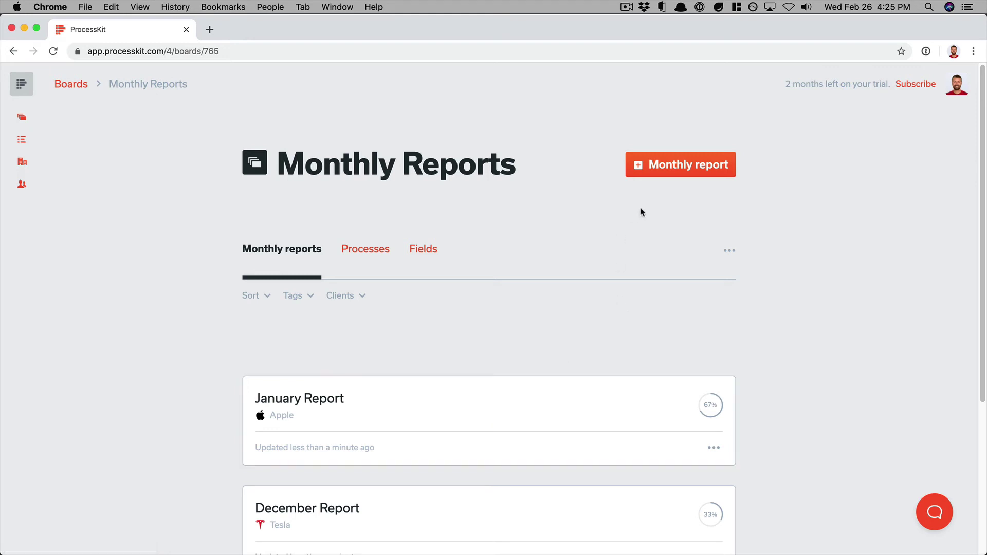
# Step: Create a monthly report titled February Report with Apple as its client
pyautogui.click(709, 164)
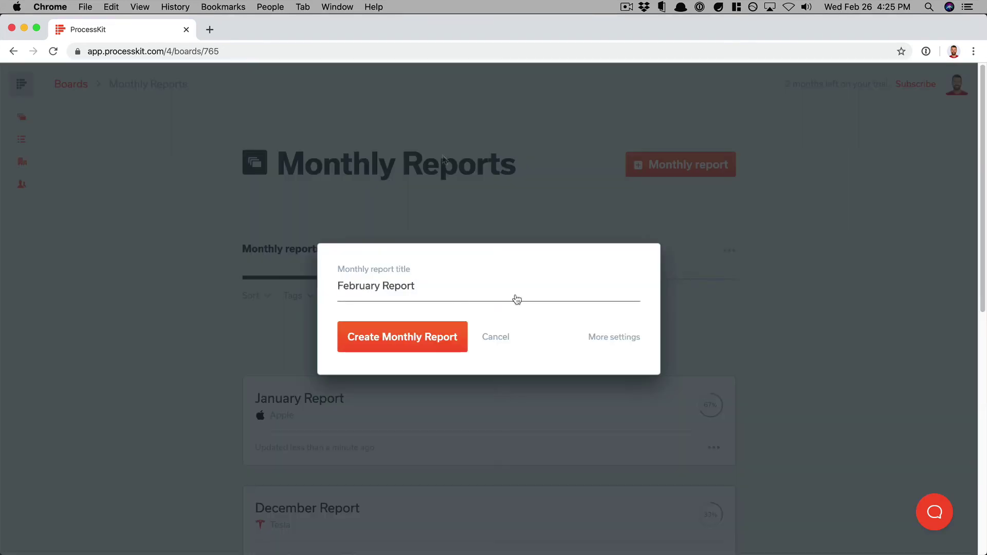
pyautogui.click(612, 336)
pyautogui.click(418, 355)
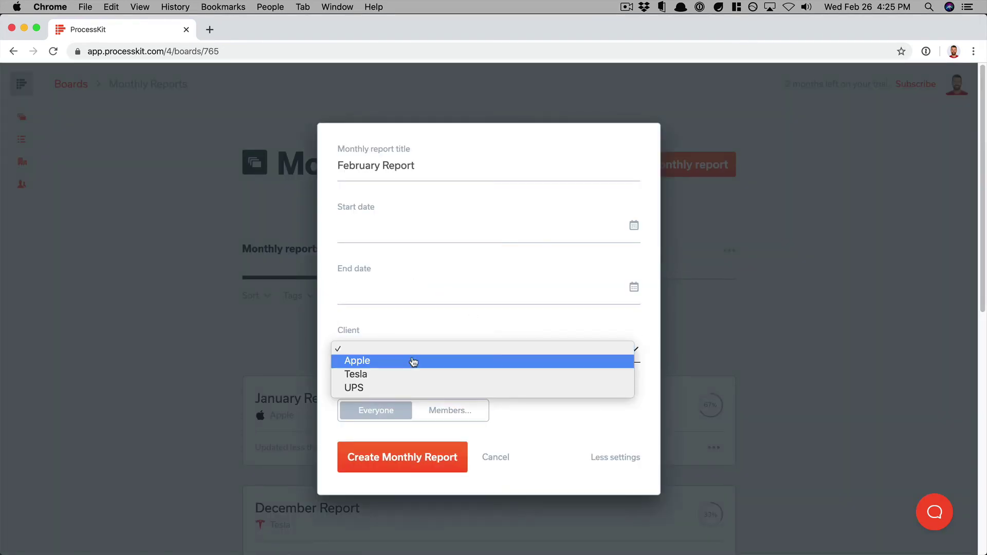
pyautogui.click(411, 359)
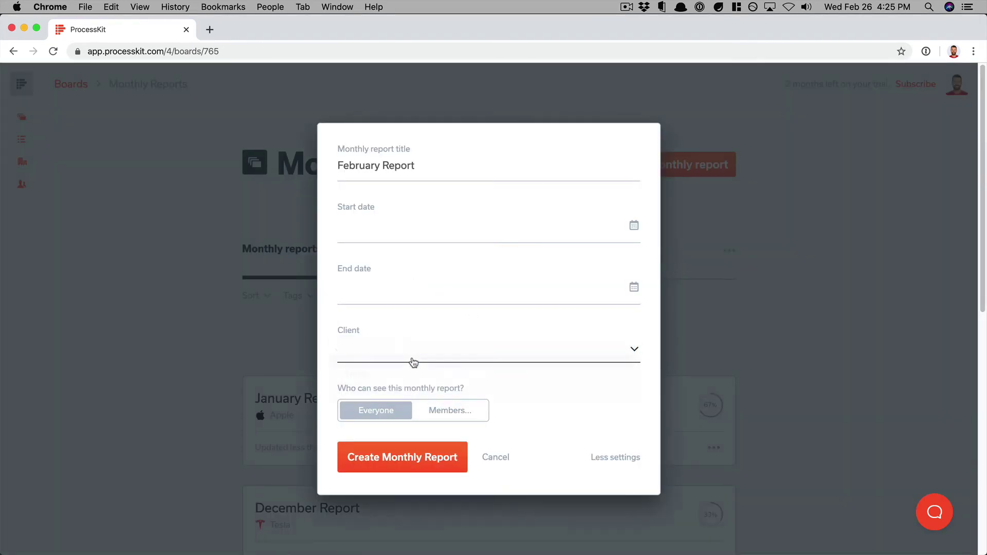
pyautogui.click(404, 458)
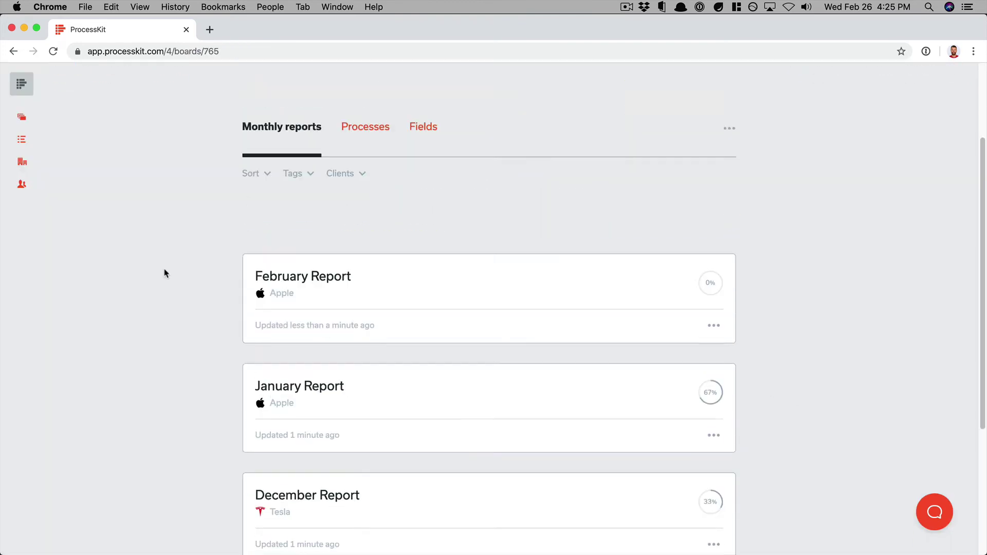
# Step: Look through the Monthly Reports list, including February Report, to compare the clients across reports
pyautogui.scroll(-5, 163, 273)
pyautogui.scroll(3, 164, 273)
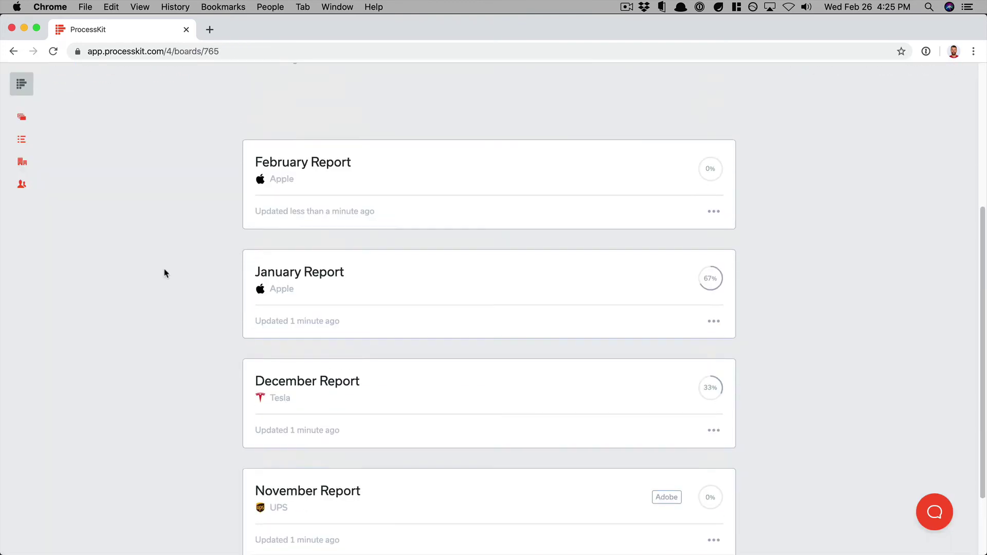
pyautogui.scroll(2, 165, 273)
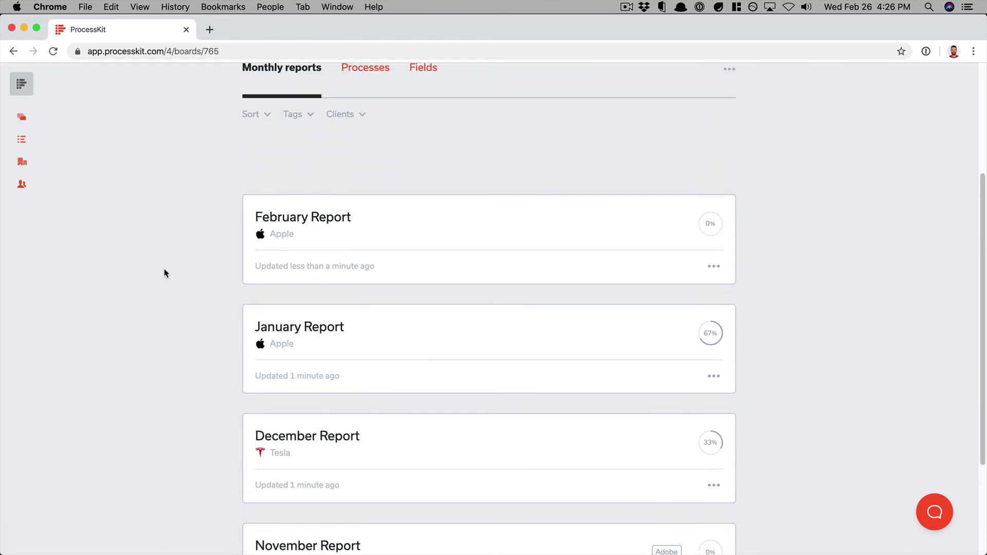
pyautogui.scroll(3, 423, 337)
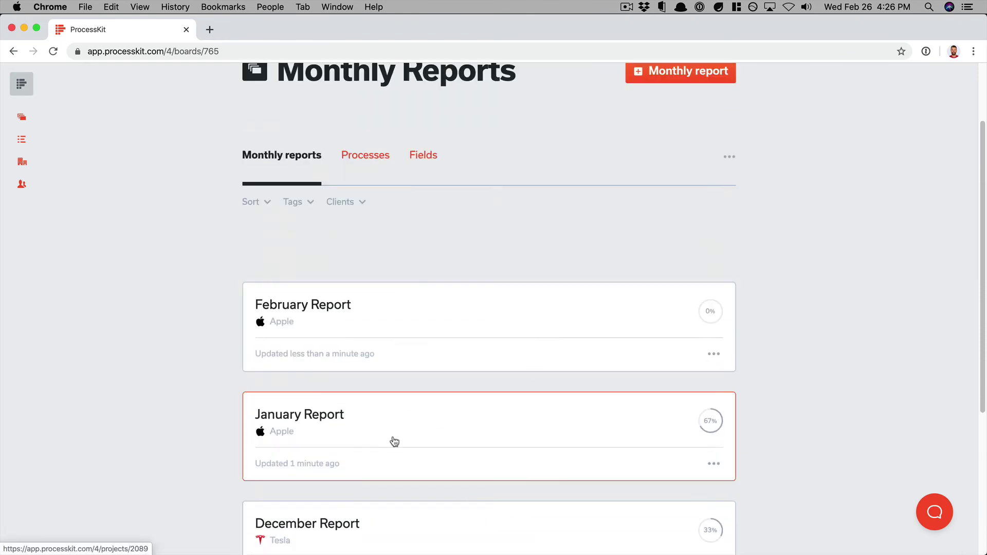
pyautogui.scroll(2, 394, 442)
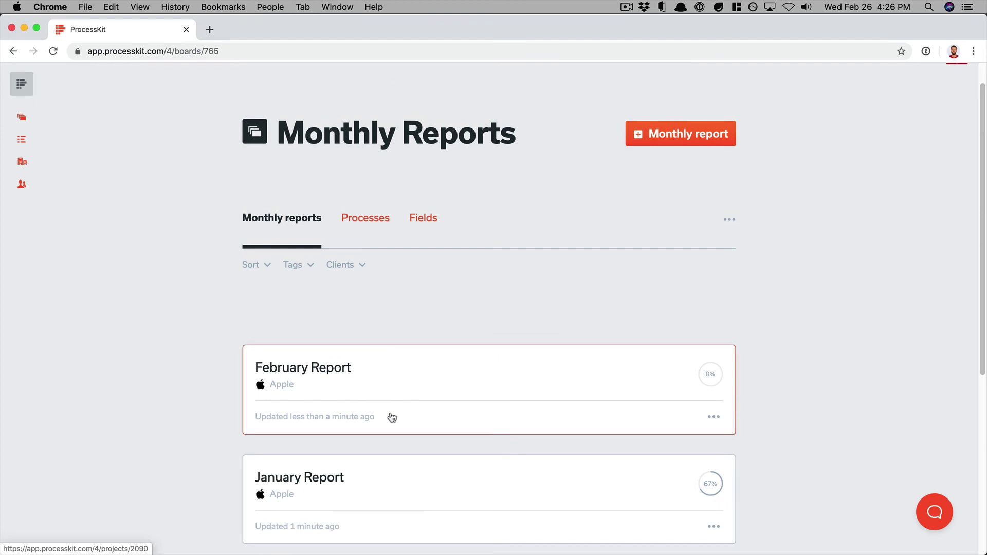
pyautogui.scroll(-5, 392, 418)
pyautogui.scroll(6, 391, 418)
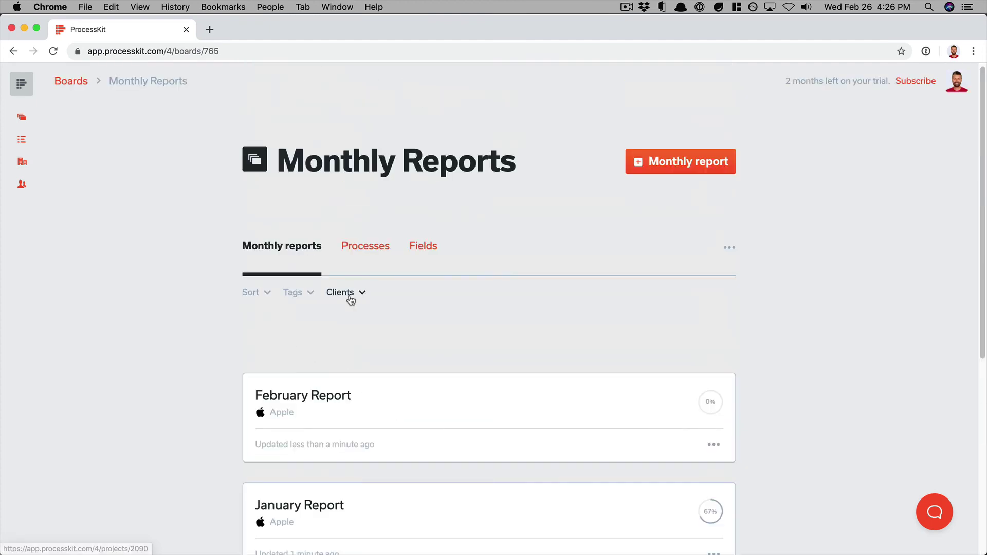
# Step: Filter the monthly reports by the client Apple and look over the filtered list
pyautogui.click(349, 294)
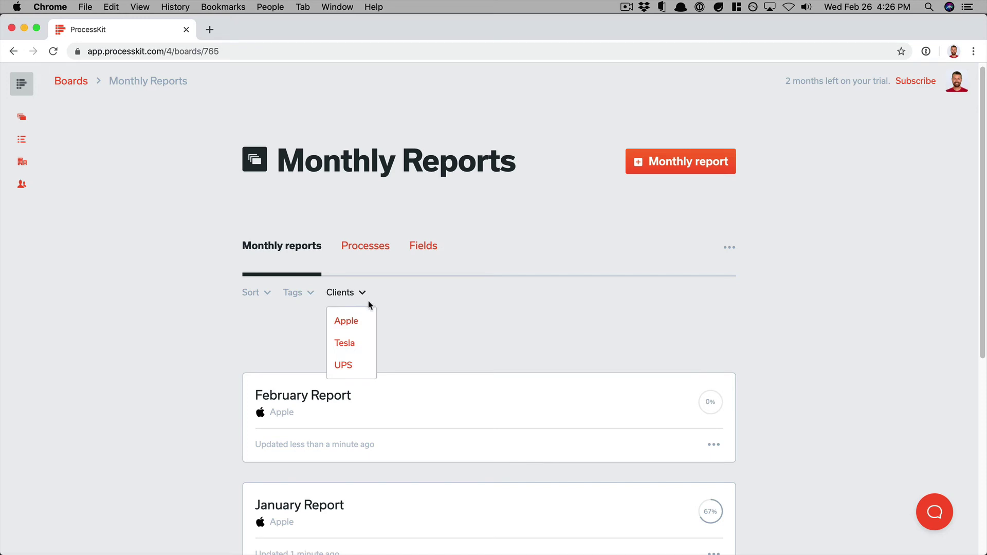
pyautogui.click(344, 323)
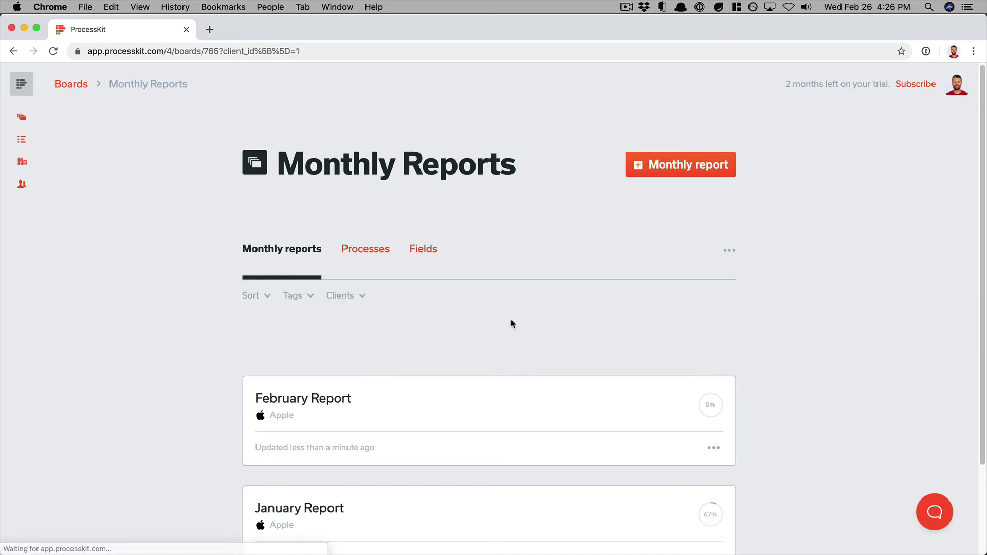
pyautogui.scroll(-2, 514, 323)
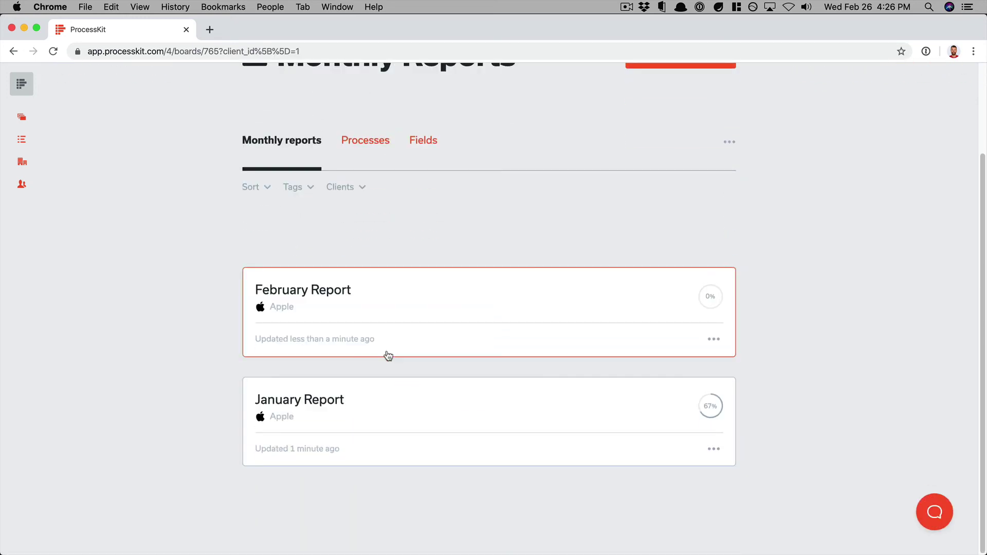
# Step: Reset the client filter to show all monthly reports, and filter them by Tesla instead
pyautogui.click(351, 188)
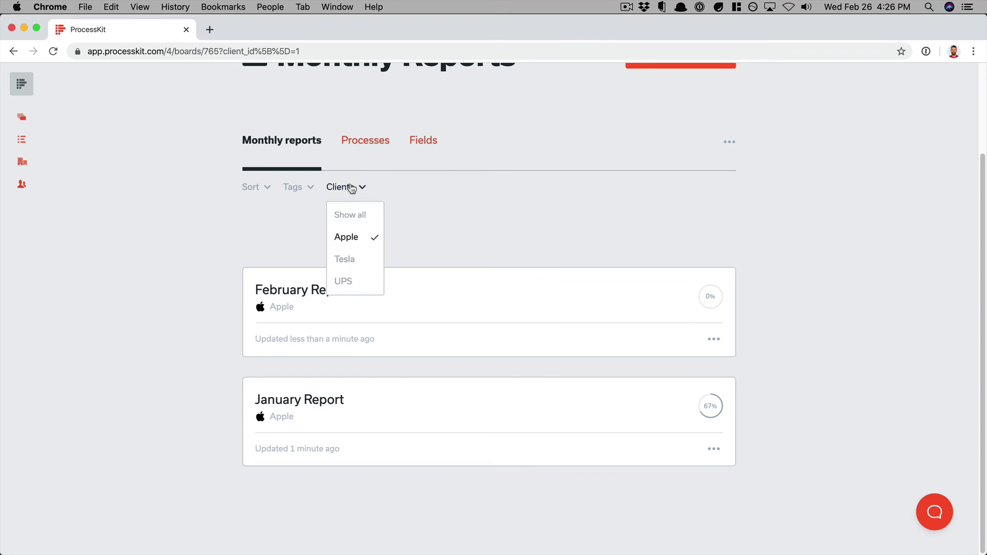
pyautogui.click(361, 225)
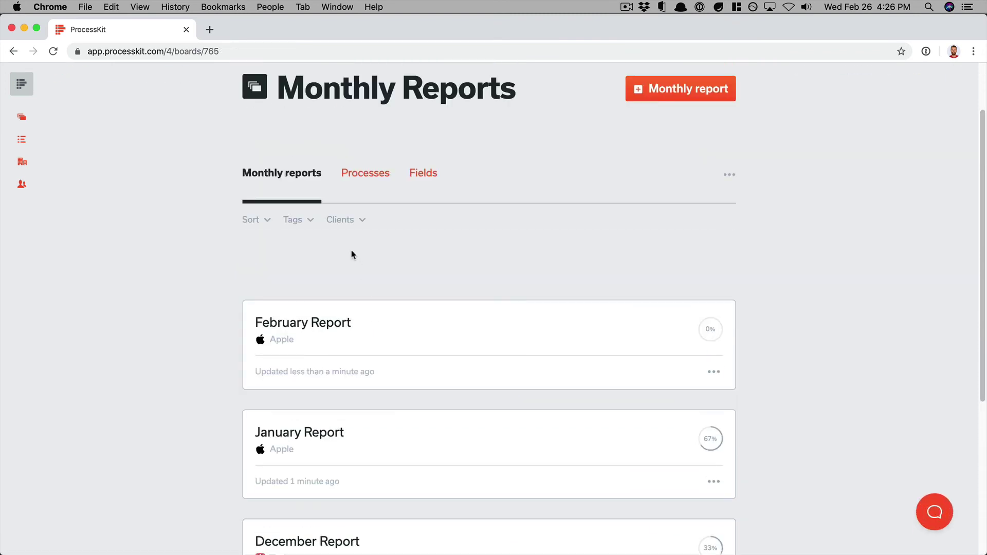
pyautogui.click(342, 220)
pyautogui.click(343, 270)
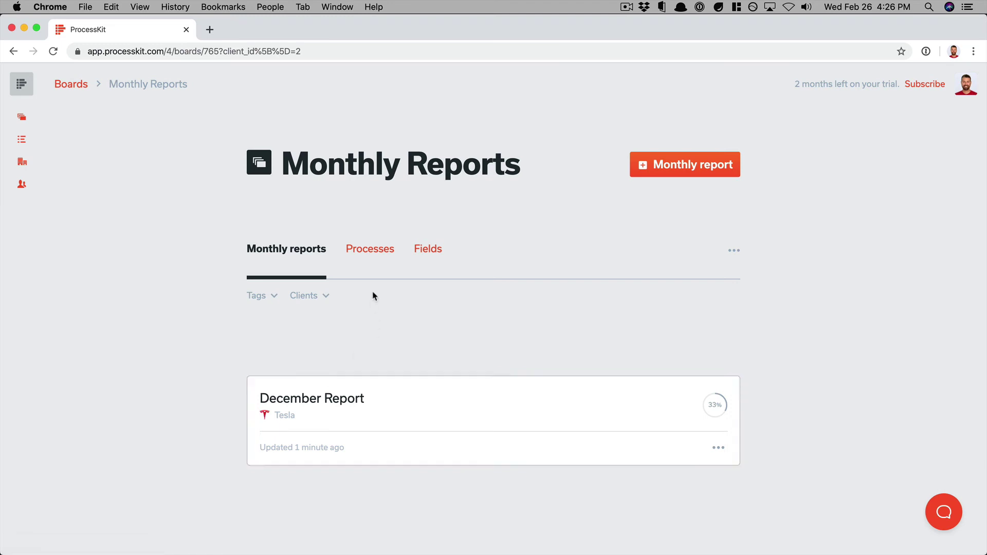
# Step: Open the Apple client from the clients list and review its details, including website and notes
pyautogui.click(22, 162)
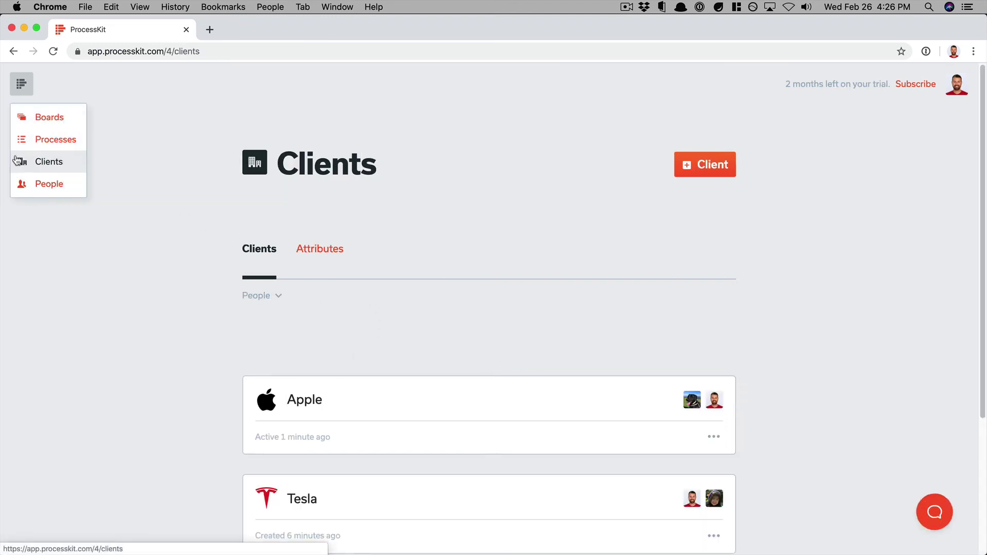
pyautogui.scroll(-3, 130, 330)
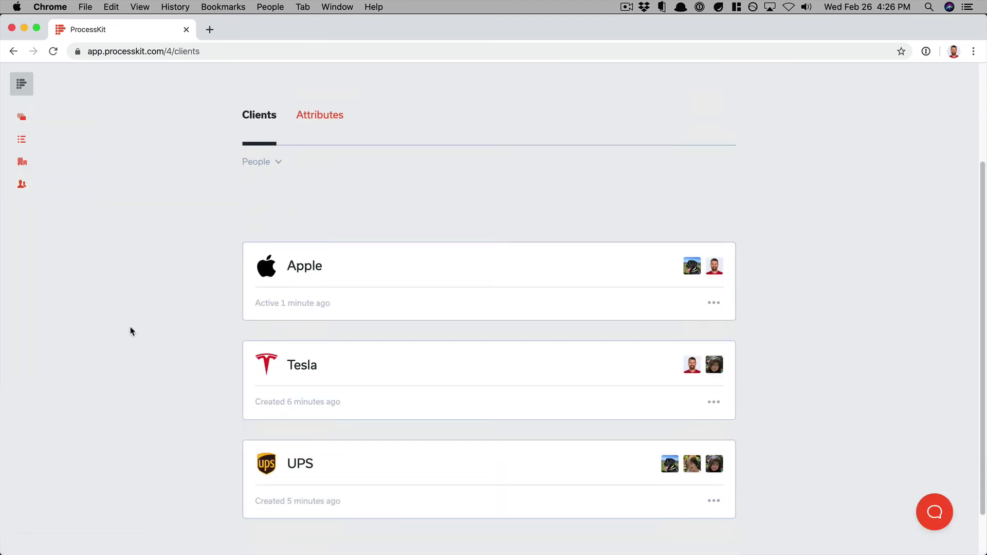
pyautogui.click(408, 273)
pyautogui.scroll(-5, 246, 398)
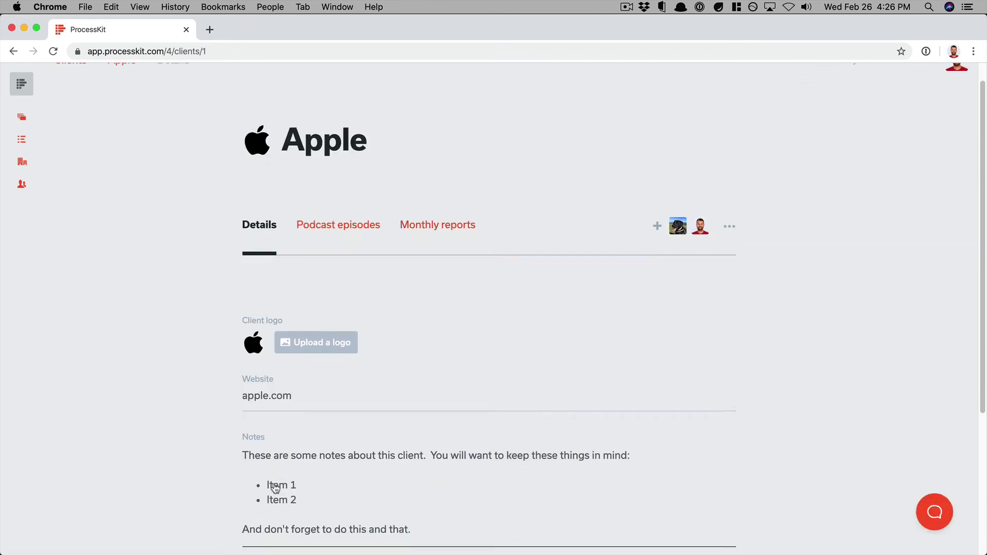
pyautogui.scroll(4, 339, 452)
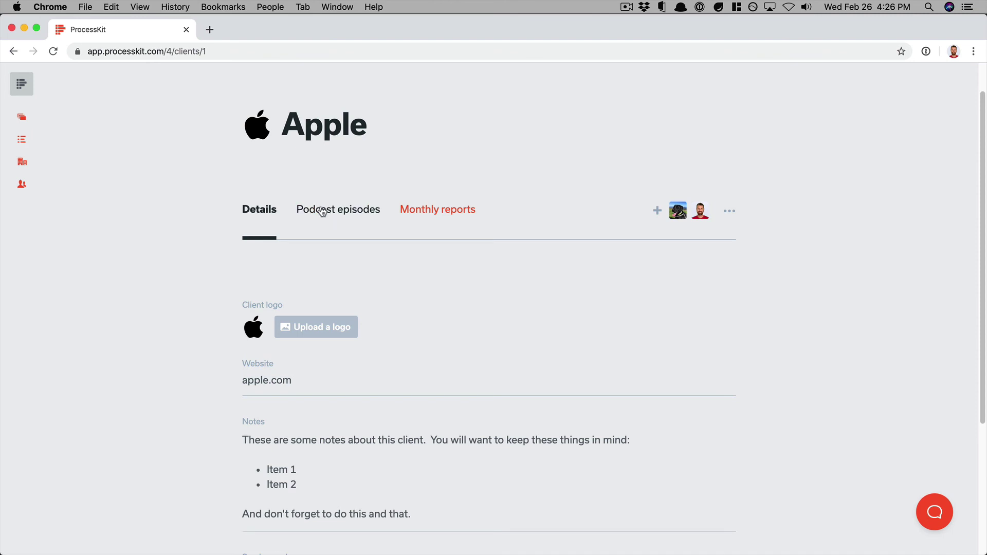
pyautogui.scroll(1, 335, 225)
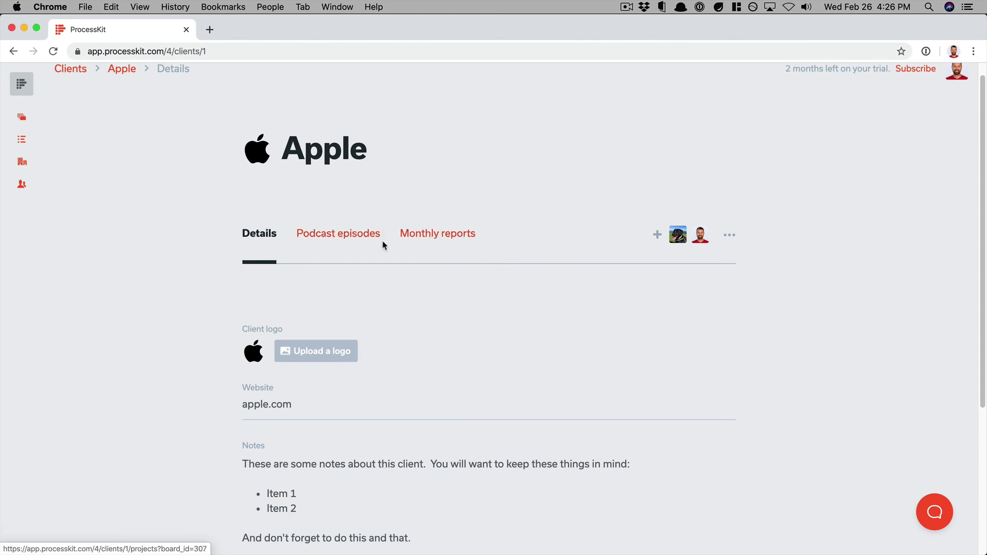
pyautogui.scroll(1, 376, 247)
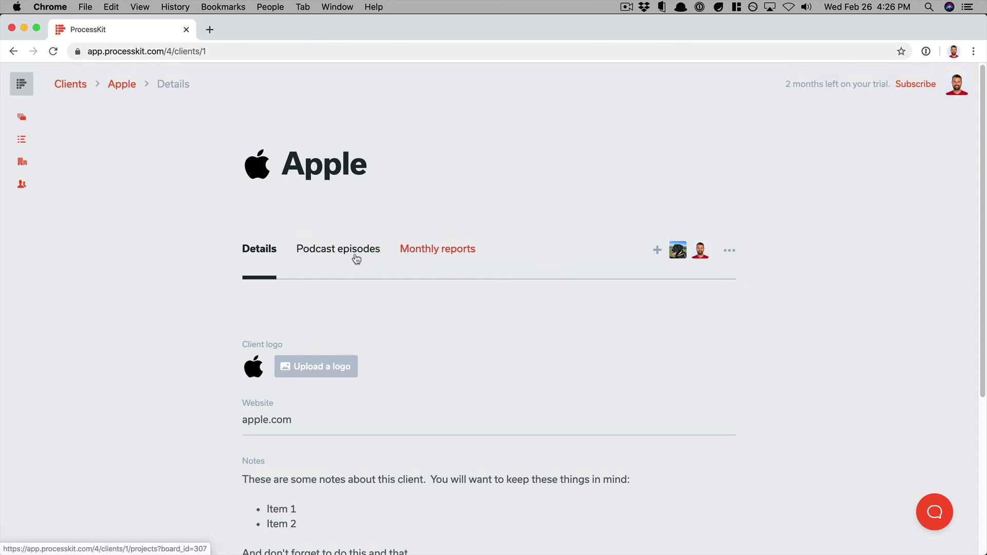
# Step: View the podcast episodes and the monthly reports associated with the Apple client
pyautogui.click(327, 257)
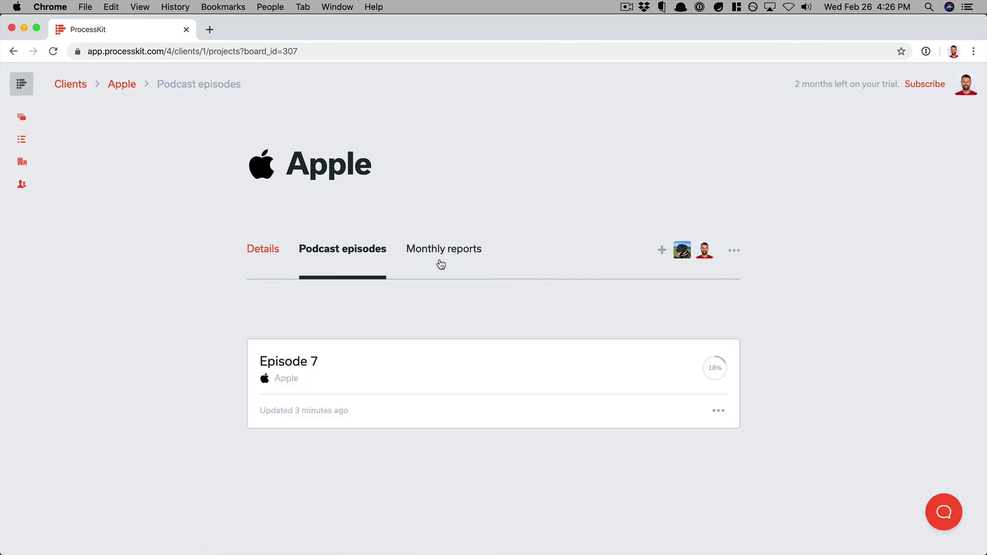
pyautogui.click(455, 250)
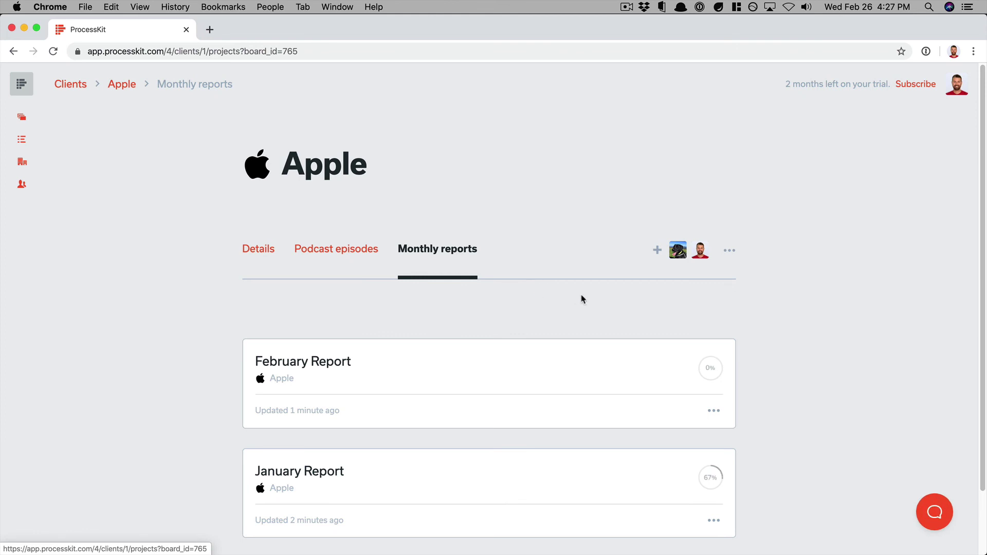
pyautogui.scroll(-3, 582, 297)
pyautogui.scroll(3, 583, 299)
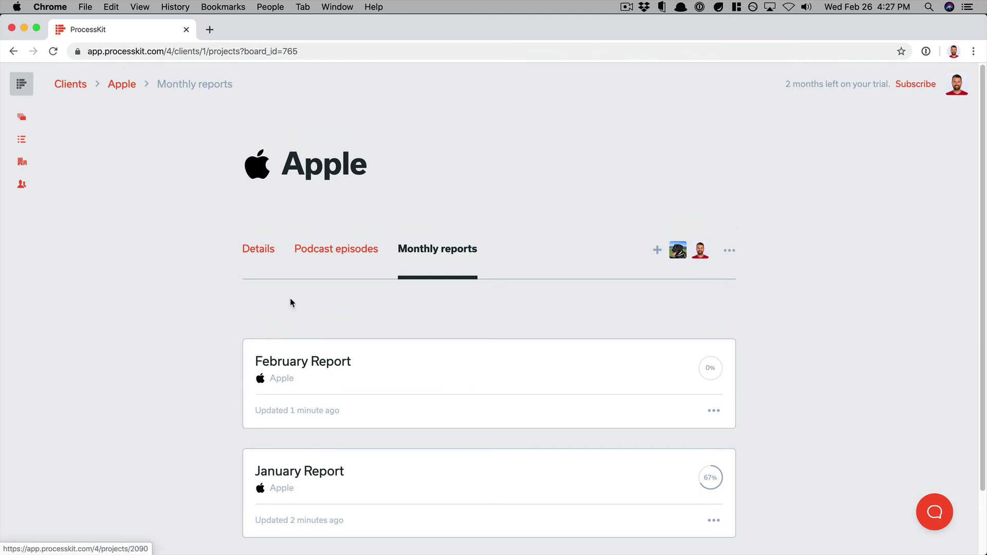
# Step: Open the account owner's profile from the people list and view the clients assigned to that person
pyautogui.moveTo(23, 164)
pyautogui.click(45, 185)
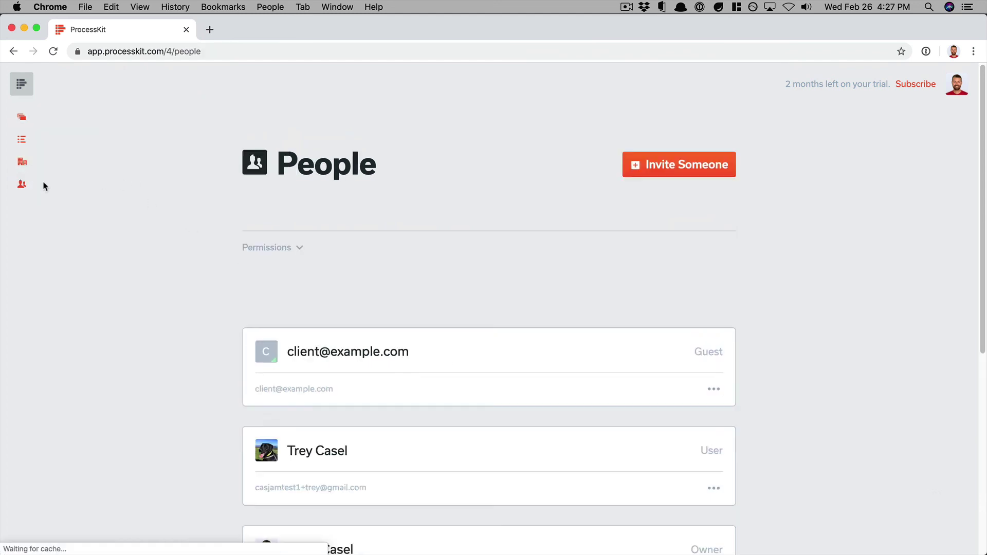
pyautogui.scroll(-5, 133, 283)
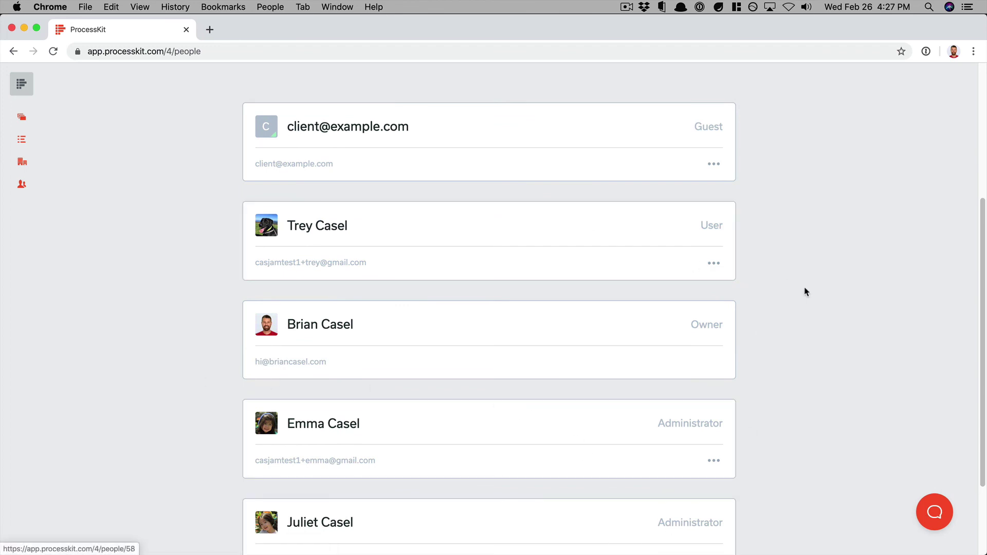
pyautogui.click(520, 329)
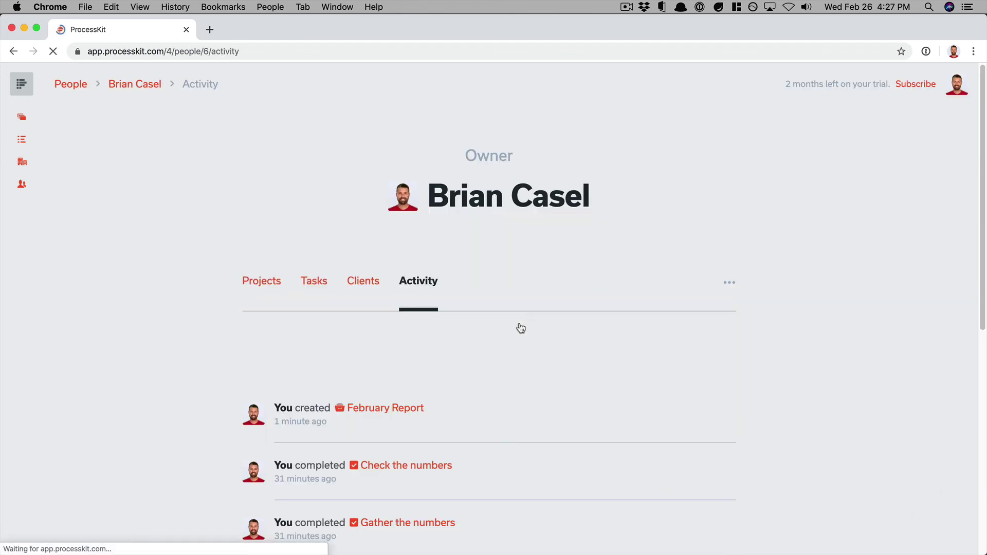
pyautogui.click(366, 286)
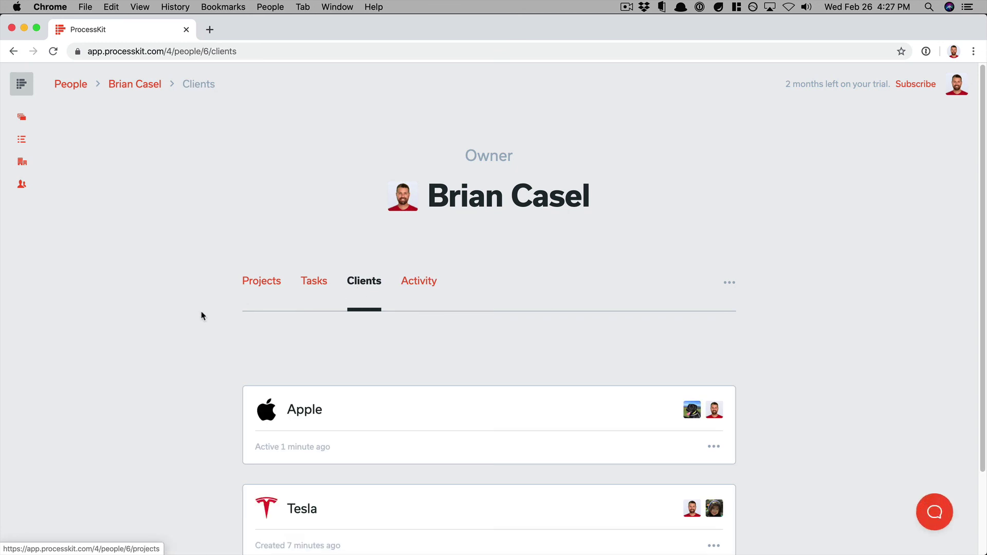
pyautogui.scroll(-3, 198, 323)
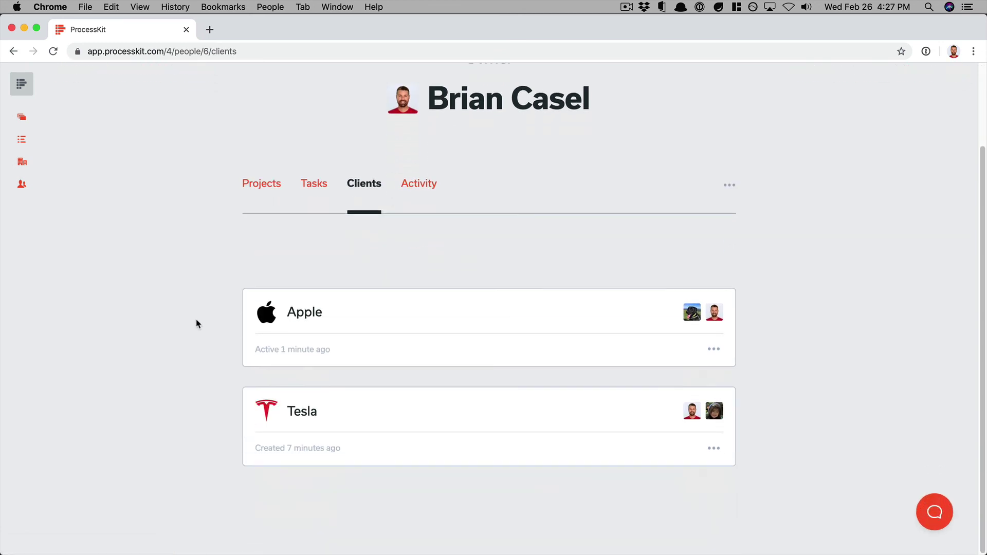
# Step: Return to the people list, open the profile of the person with the User role, and view the clients assigned to them
pyautogui.scroll(3, 198, 324)
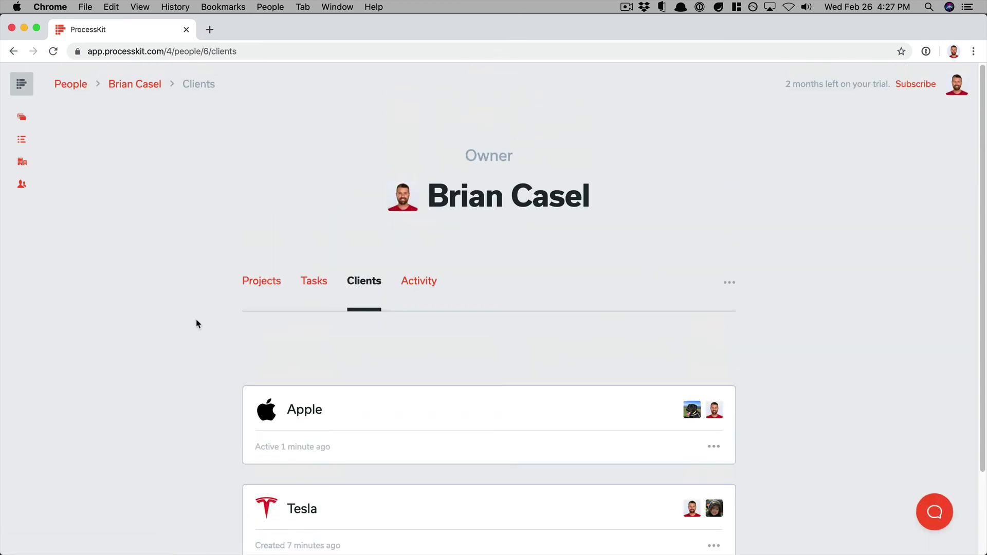
pyautogui.click(70, 85)
pyautogui.scroll(-5, 228, 311)
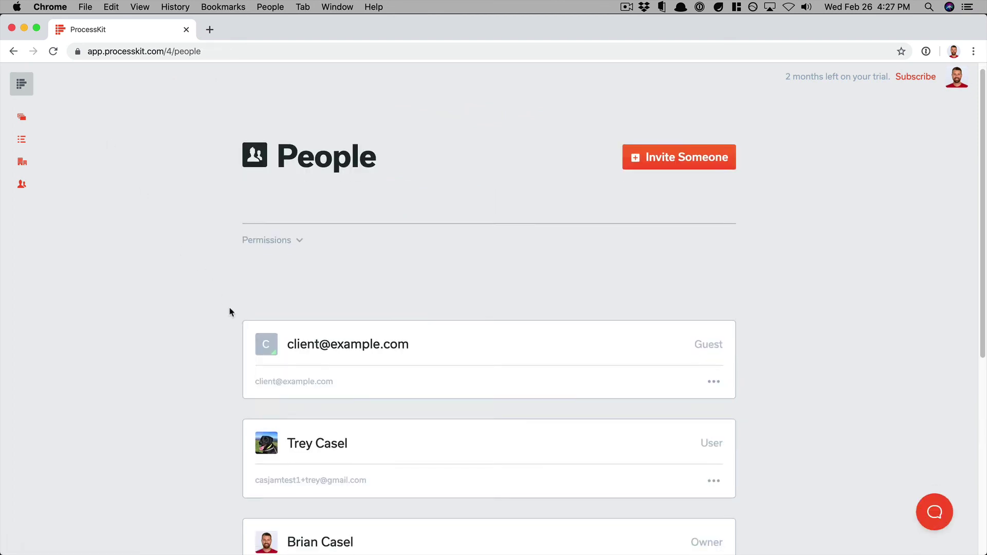
pyautogui.click(419, 221)
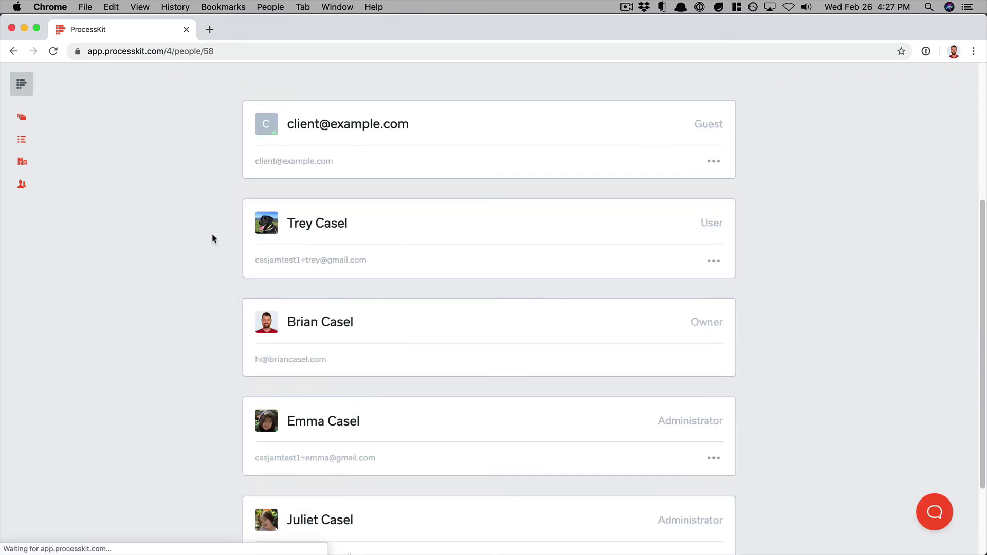
pyautogui.click(354, 286)
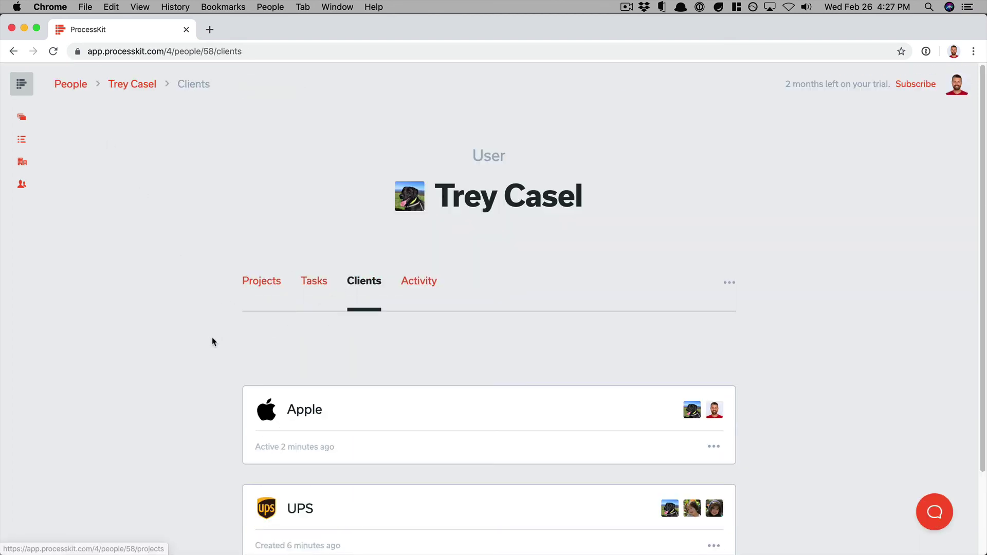
pyautogui.scroll(-2, 214, 342)
pyautogui.scroll(1, 214, 342)
pyautogui.scroll(1, 214, 343)
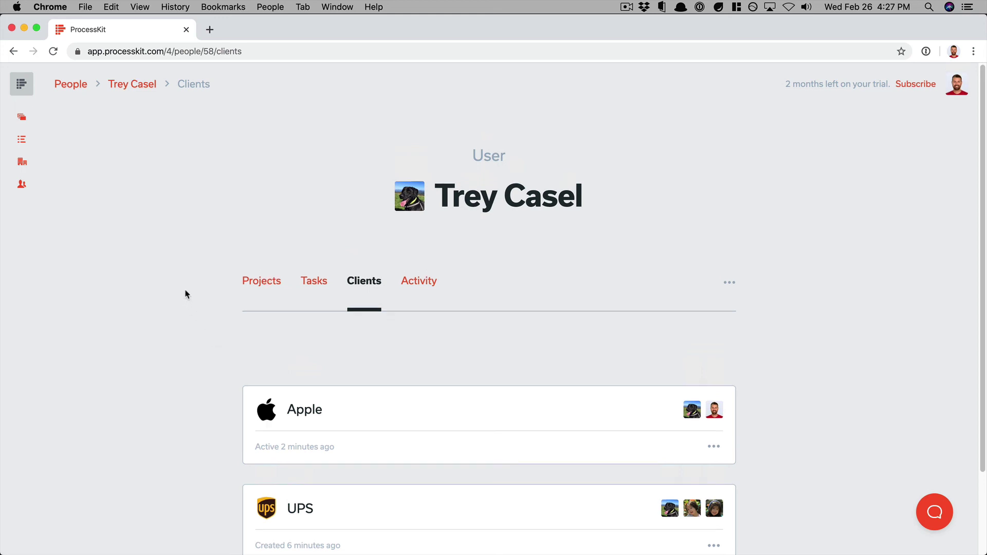
# Step: Go back to the full clients list and look through the clients and their assigned people
pyautogui.scroll(-3, 162, 327)
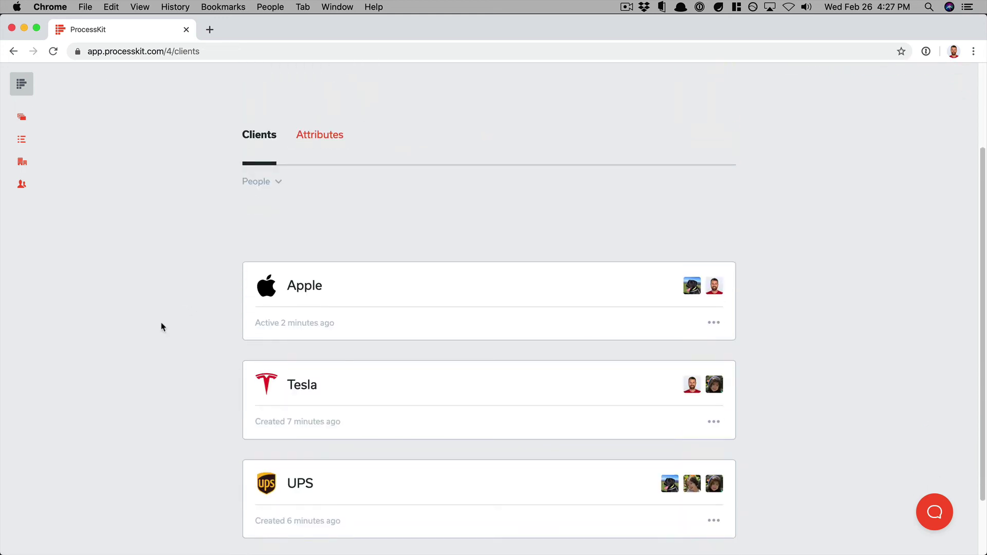